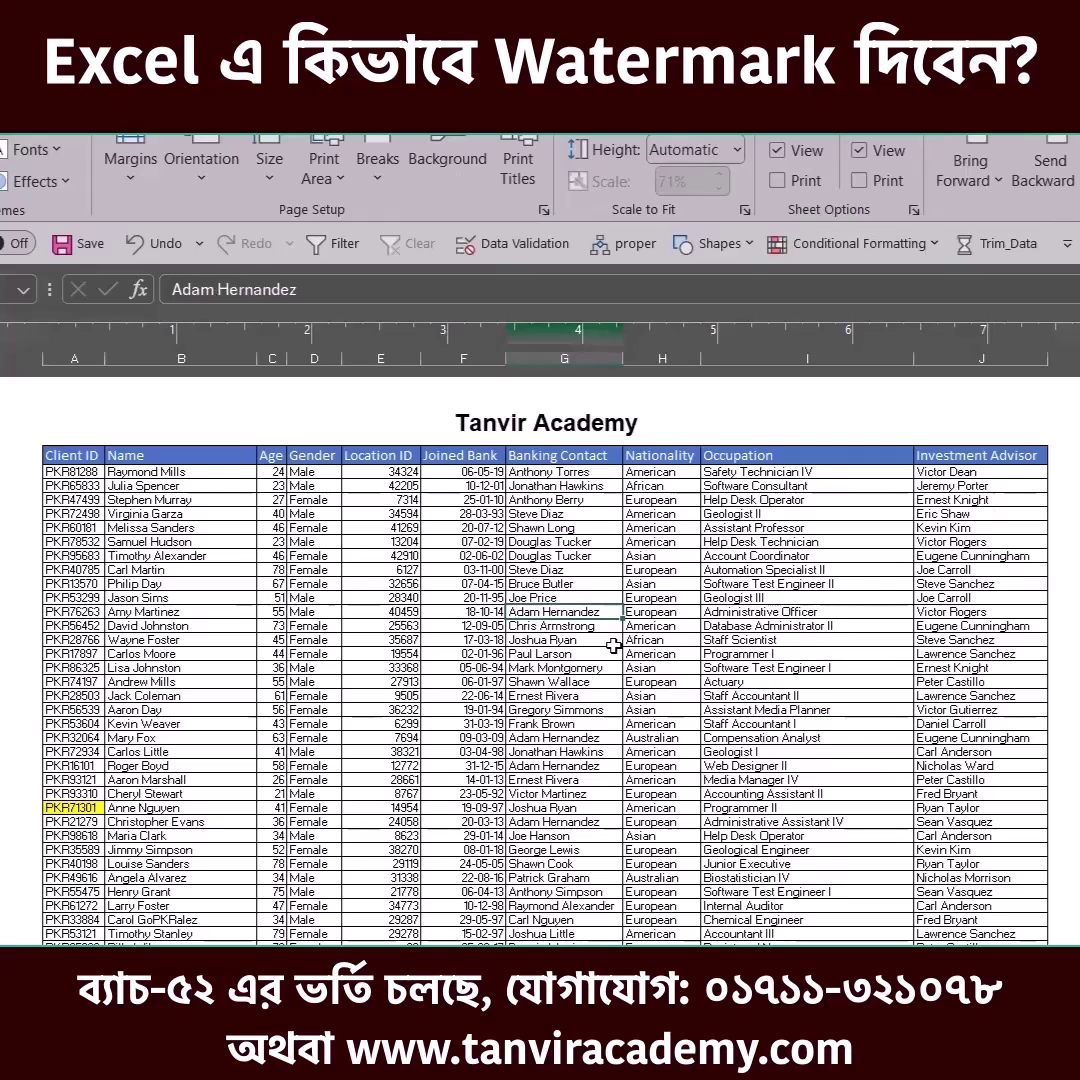
# Step: Preview the print, then add a new empty line below Tanvir Academy in the centre header
pyautogui.hotkey('ctrl', 'p')
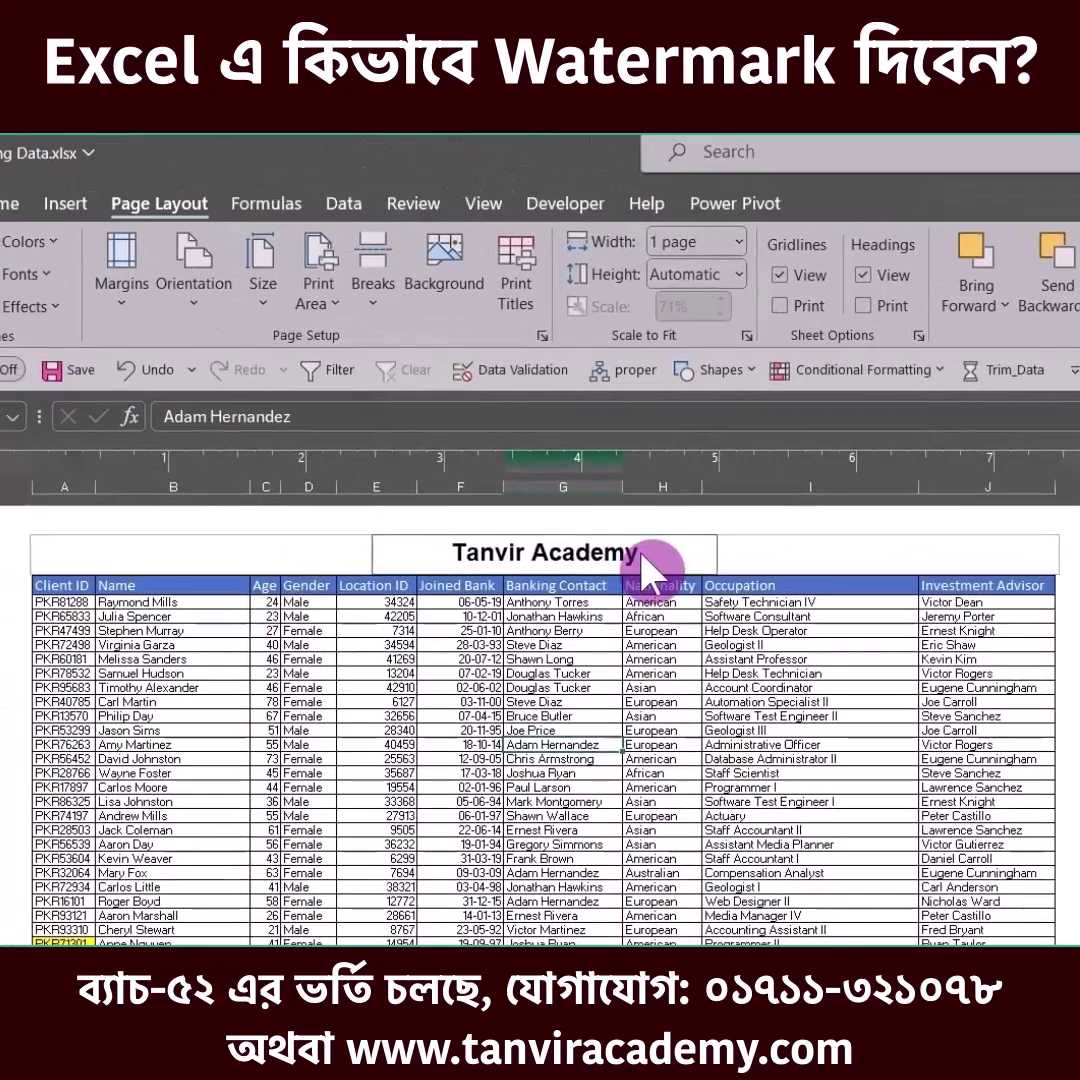
pyautogui.click(643, 570)
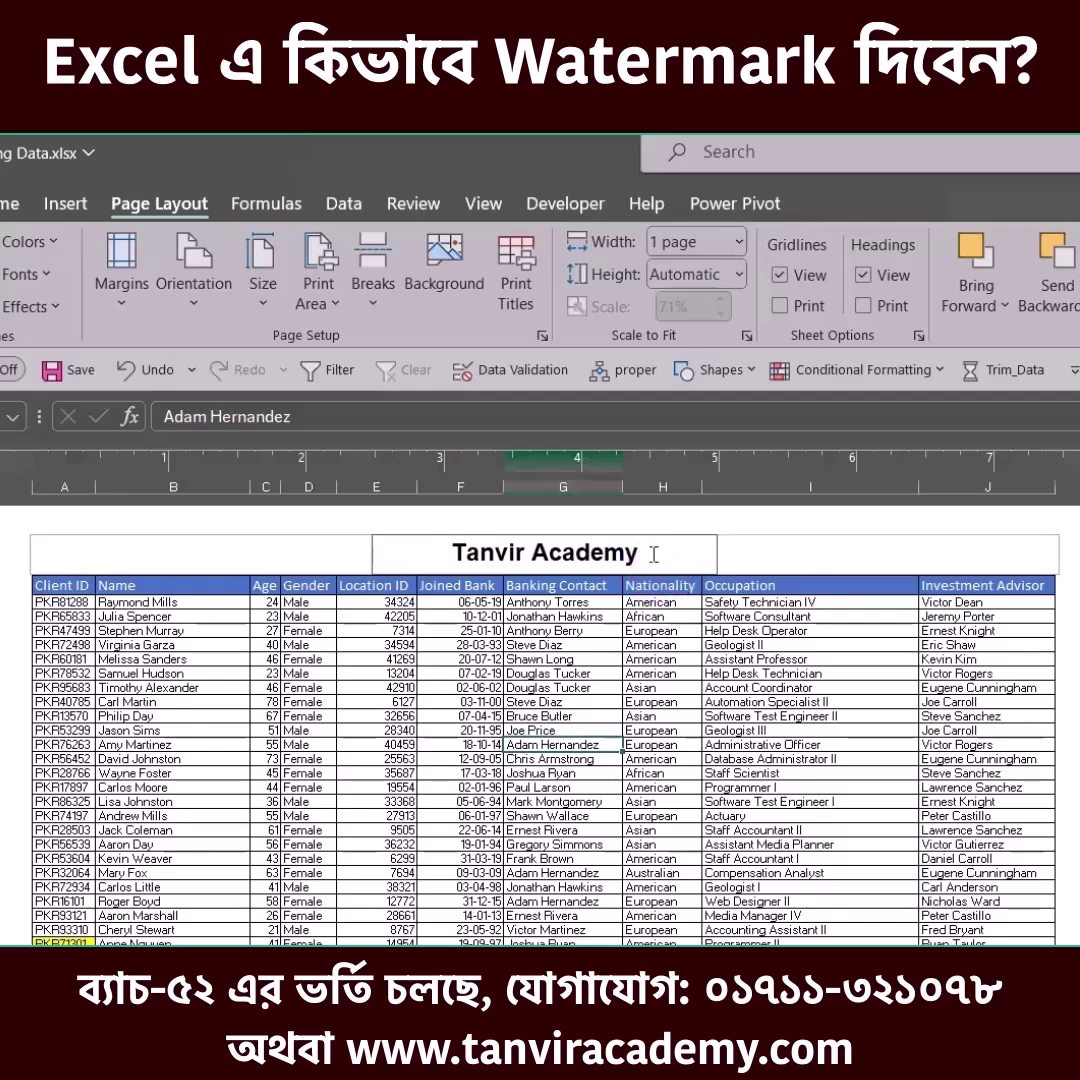
pyautogui.click(658, 599)
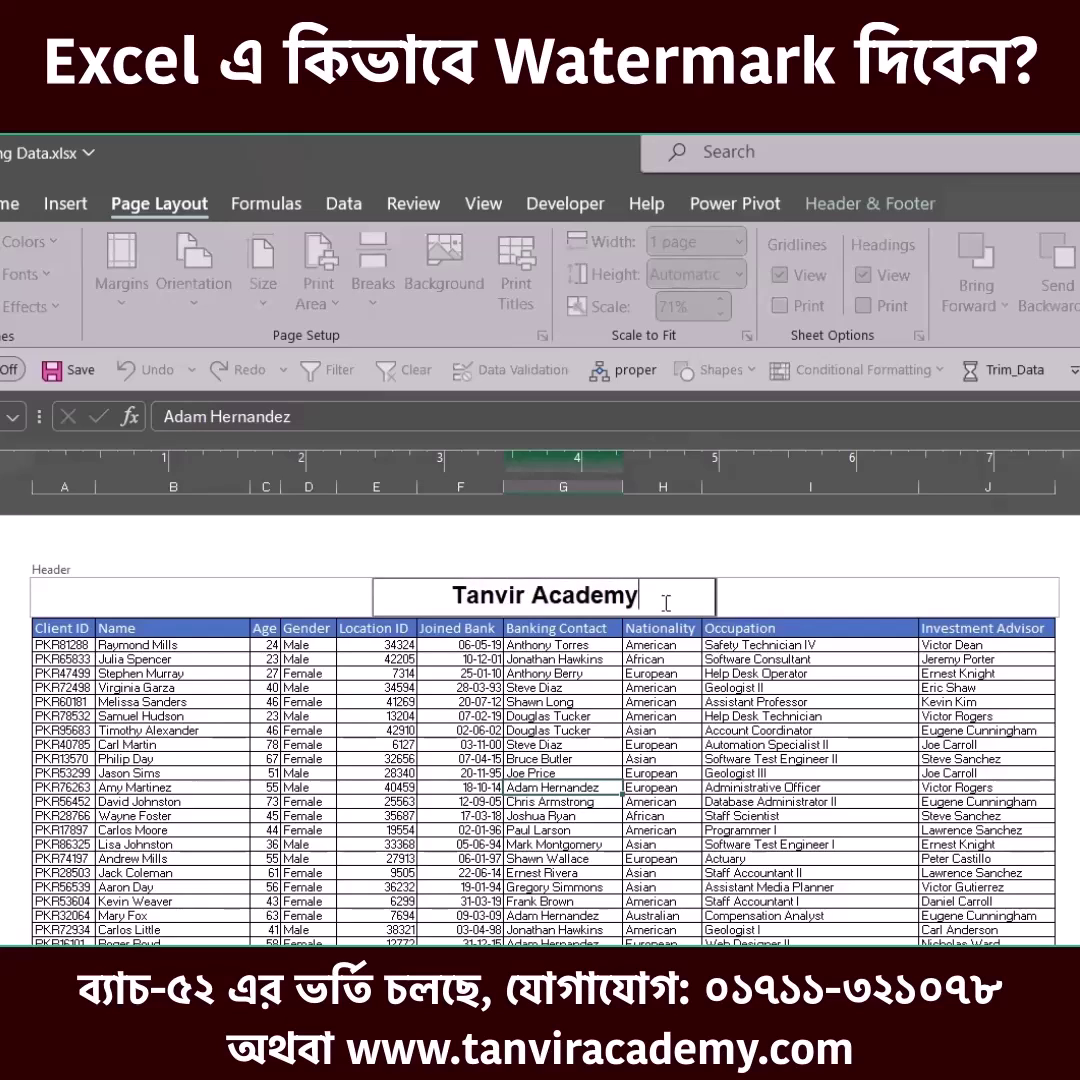
pyautogui.press('Return')
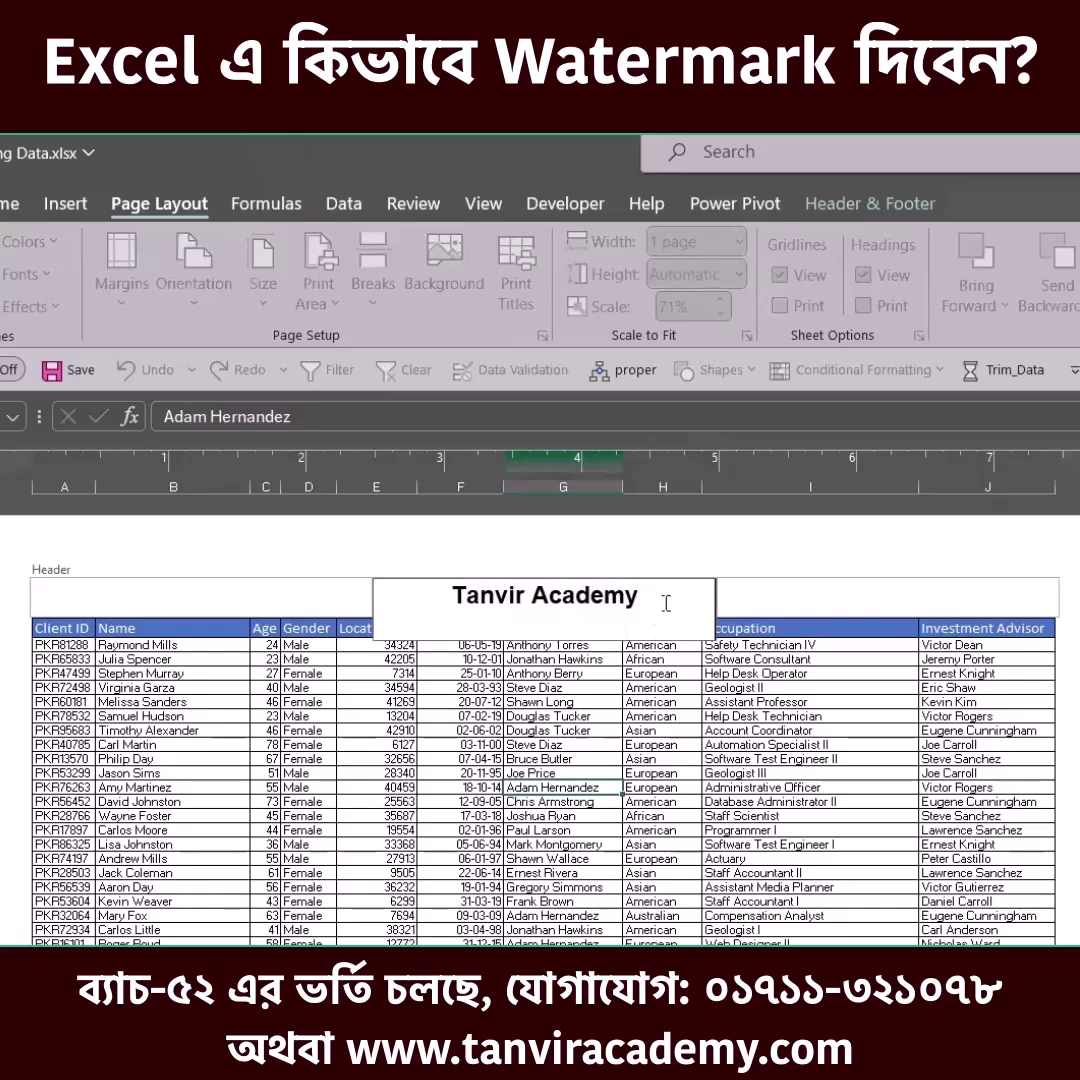
pyautogui.click(874, 206)
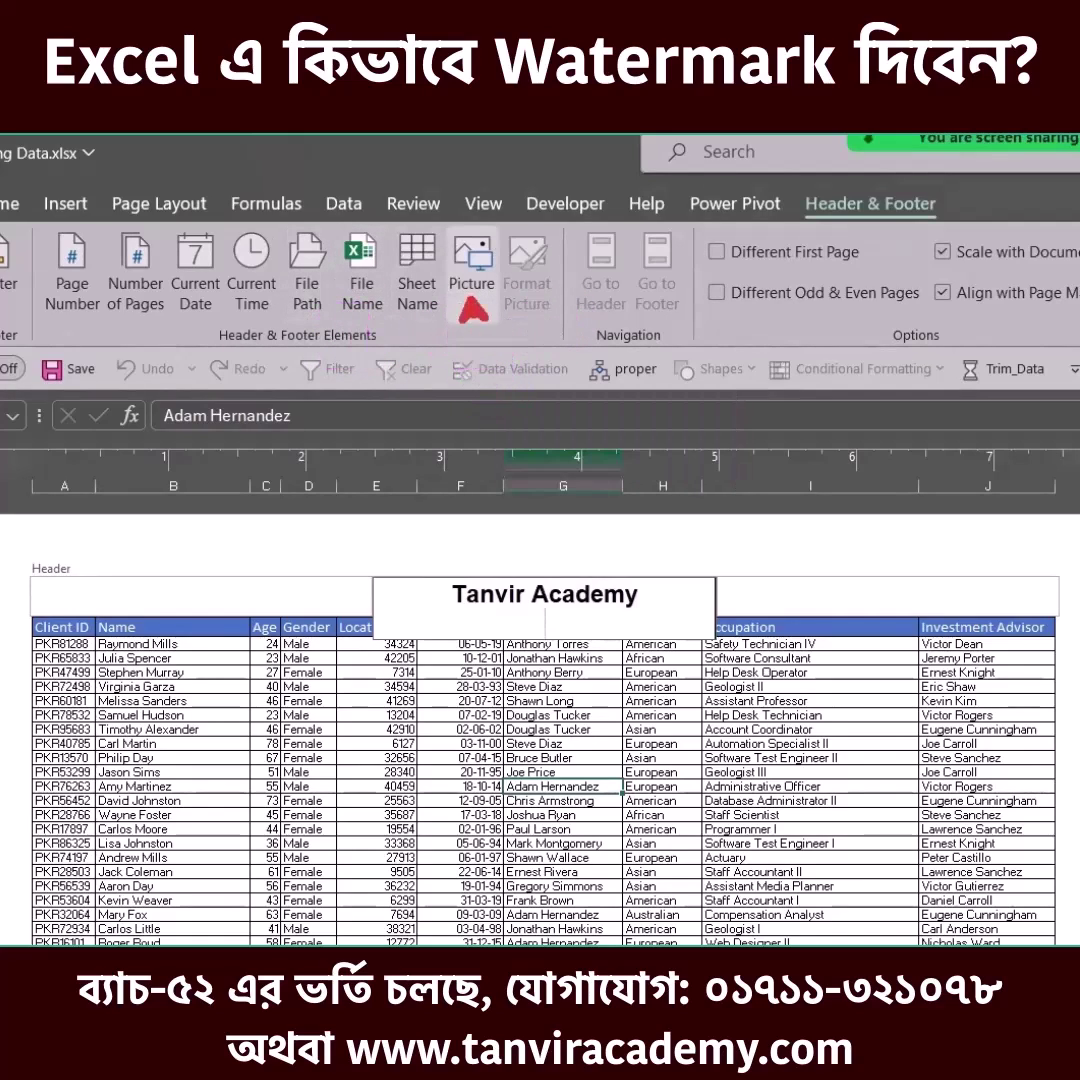
# Step: Insert Tanvir Academy Logo.jpg from the F: drive as the header picture
pyautogui.click(487, 270)
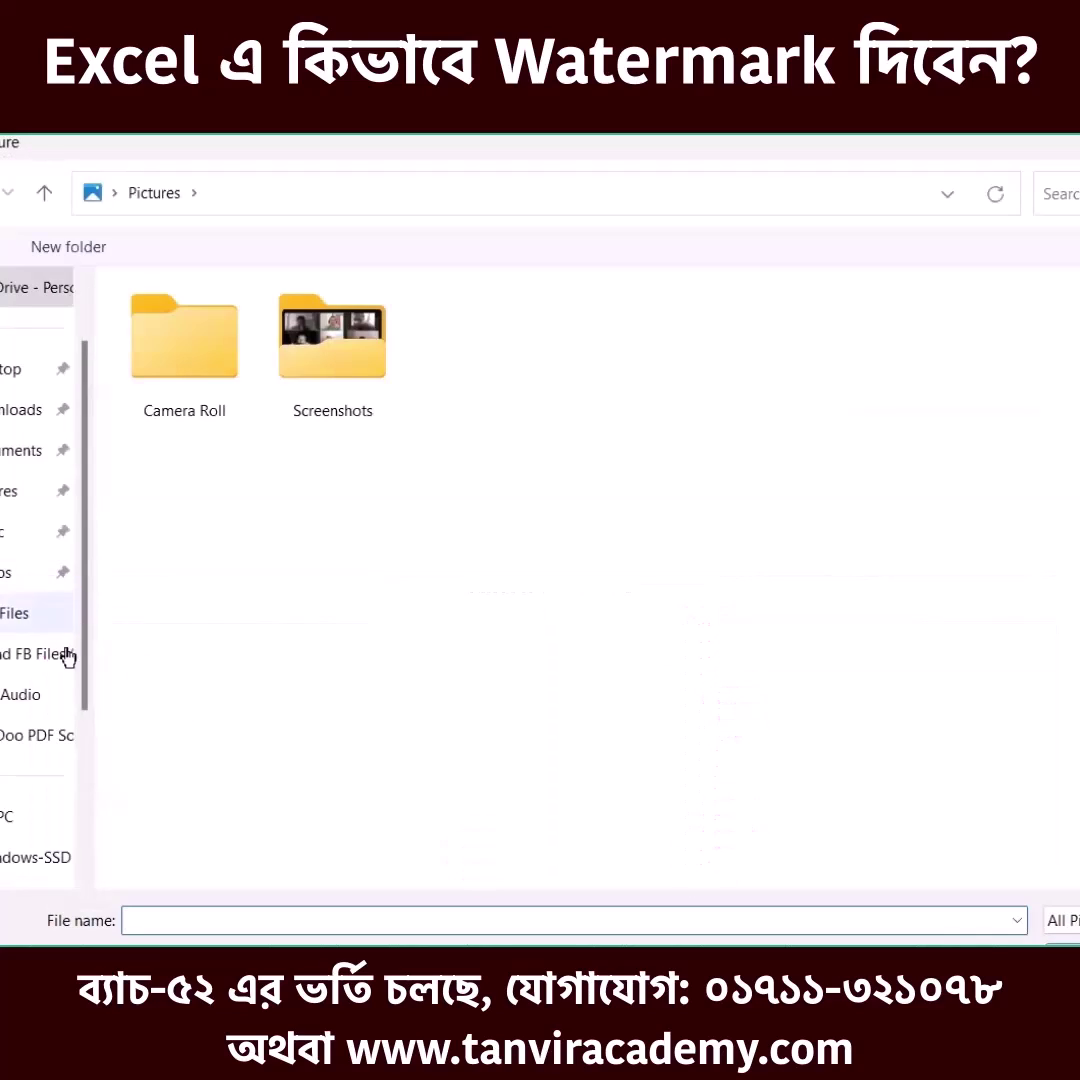
pyautogui.scroll(-2, 68, 657)
pyautogui.click(30, 735)
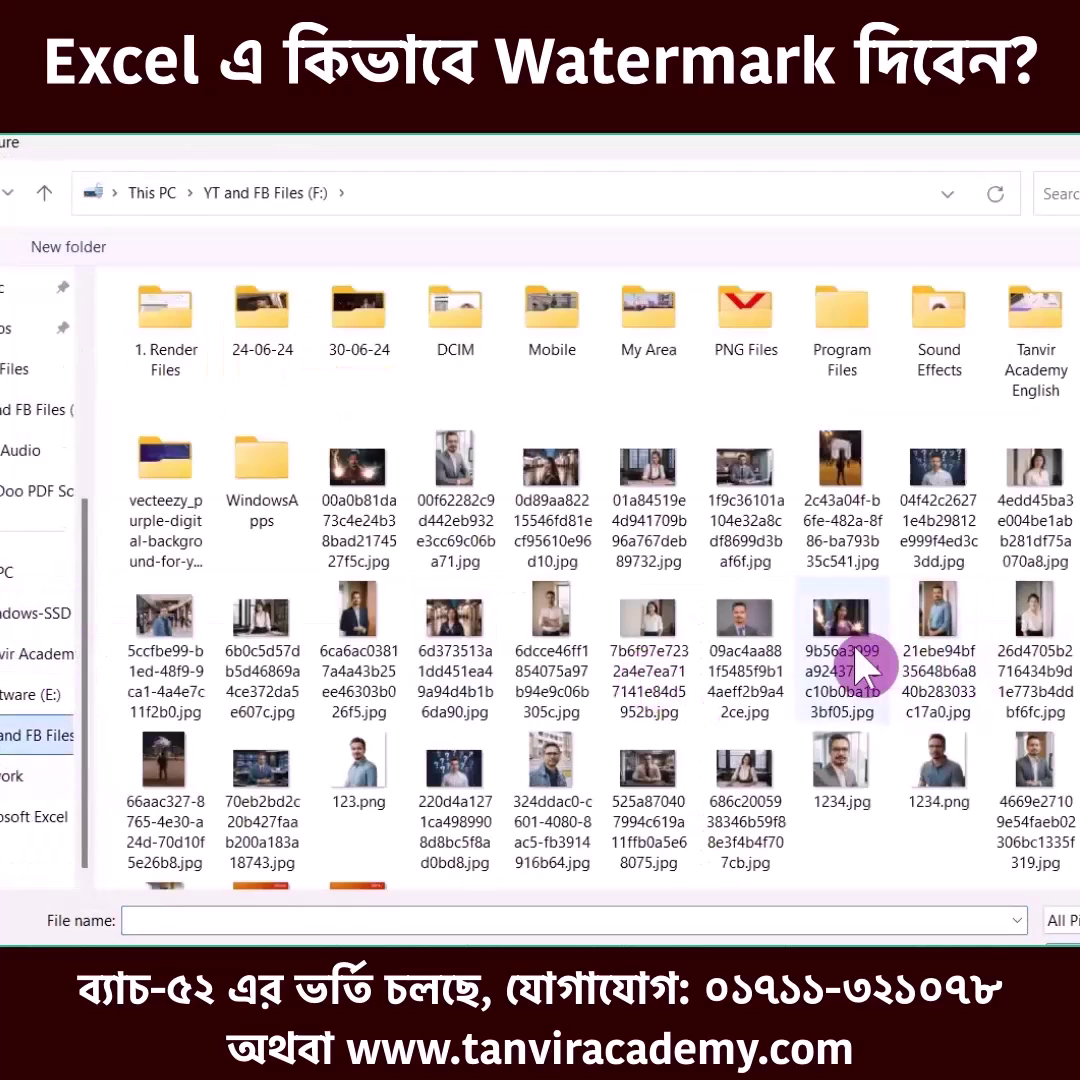
pyautogui.scroll(-10, 858, 655)
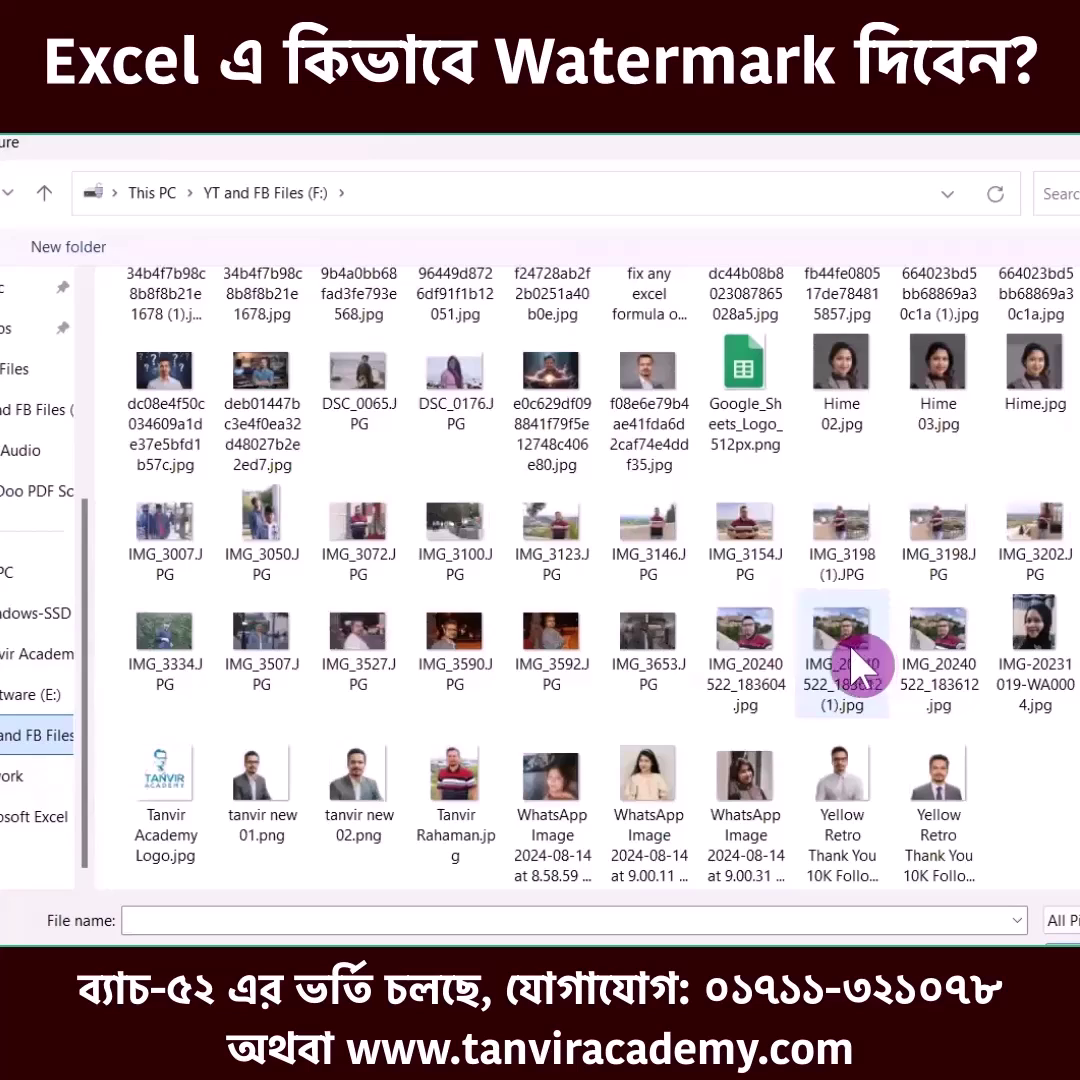
pyautogui.click(178, 790)
pyautogui.doubleClick(178, 790)
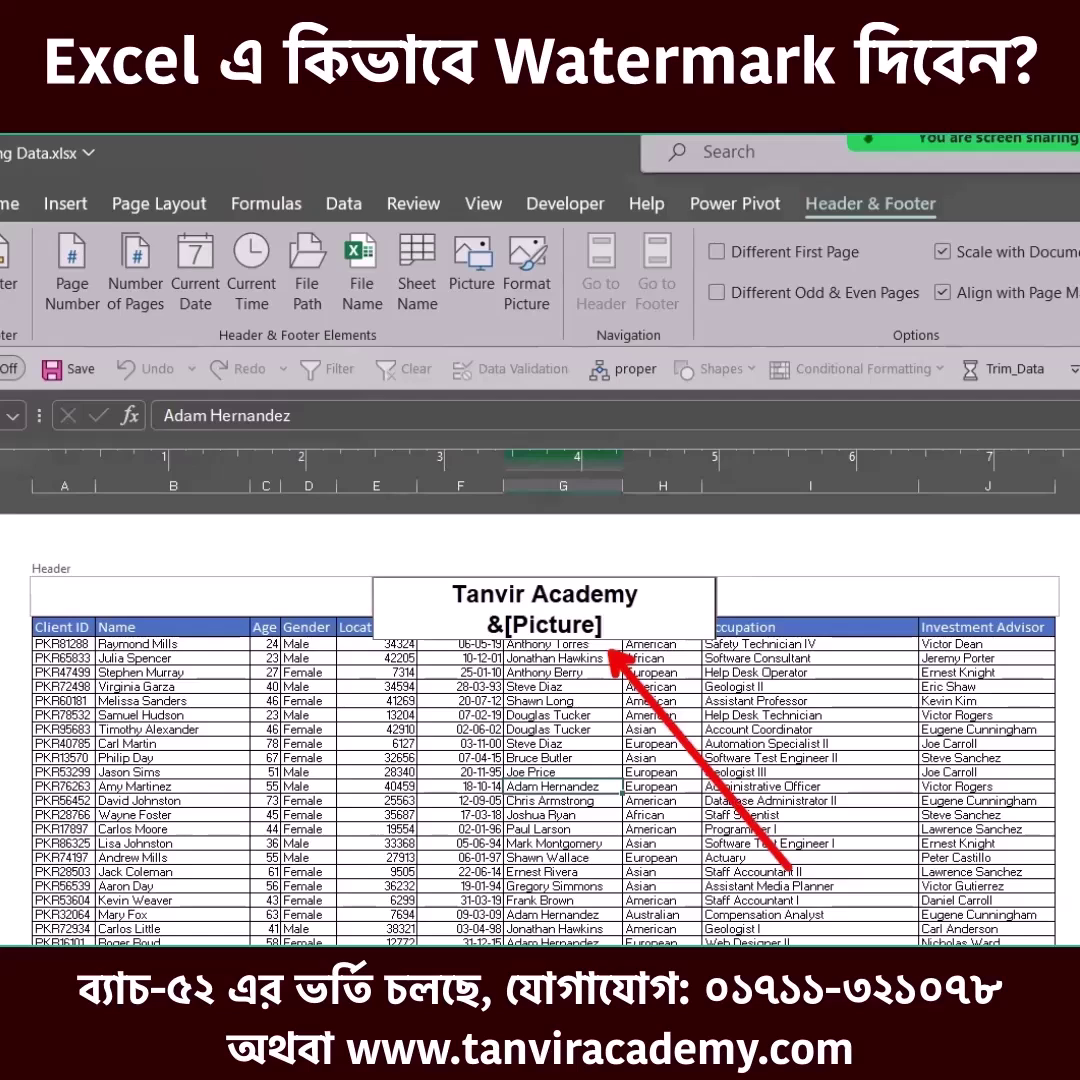
# Step: Exit header editing and check the logo watermark across the pages and in print preview
pyautogui.click(815, 890)
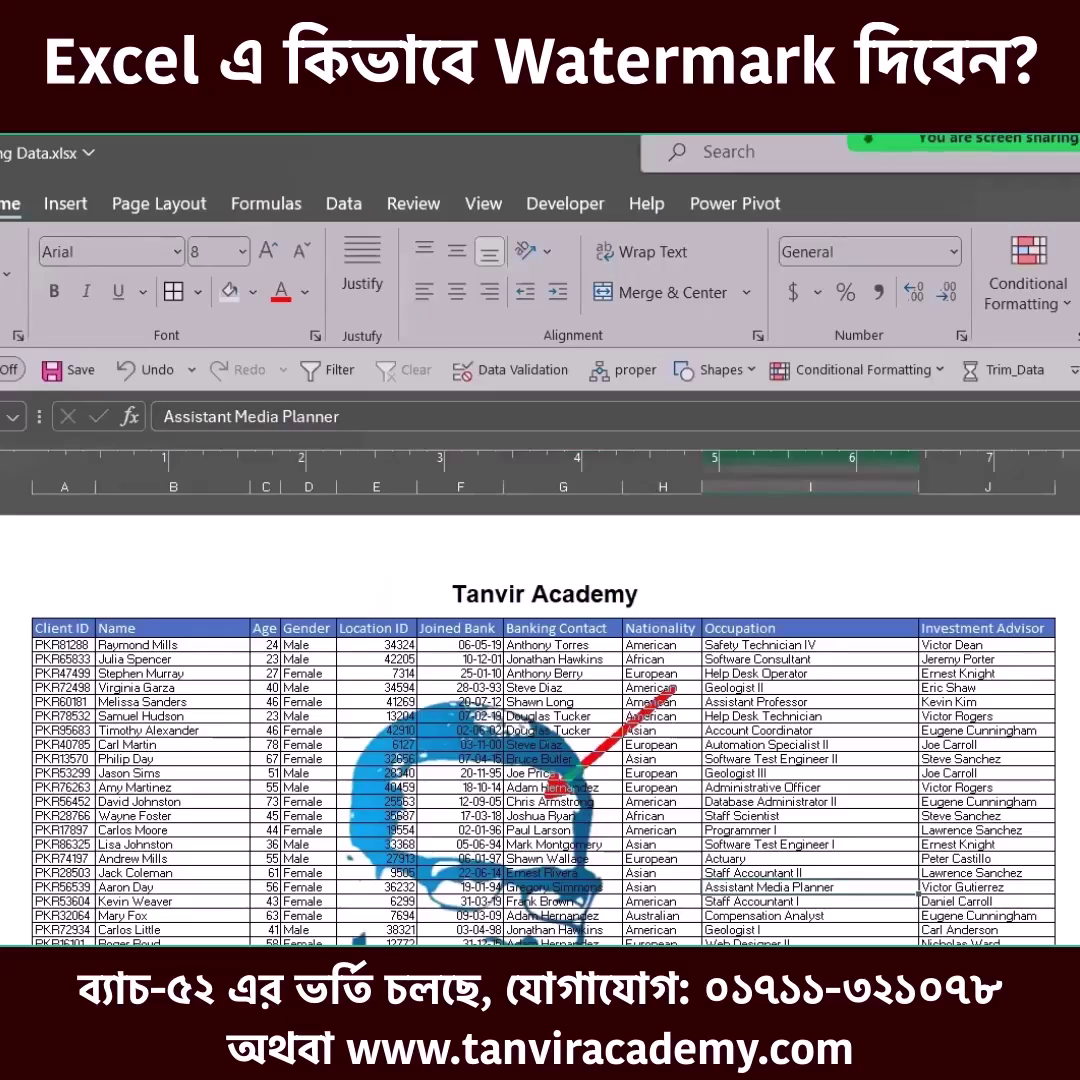
pyautogui.scroll(-5, 690, 810)
pyautogui.scroll(-5, 690, 810)
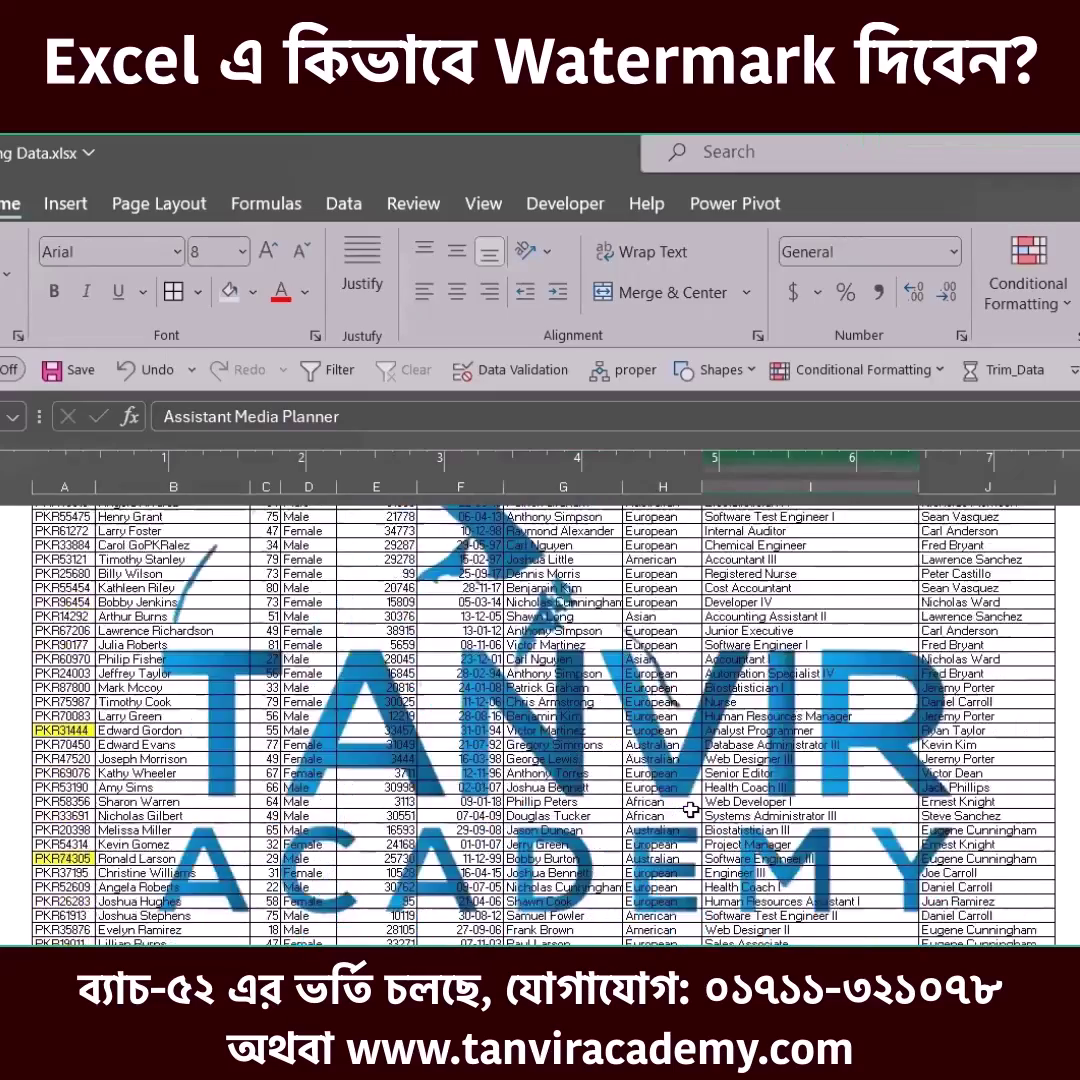
pyautogui.scroll(-5, 690, 810)
pyautogui.scroll(-5, 690, 810)
pyautogui.scroll(-3, 690, 810)
pyautogui.click(472, 732)
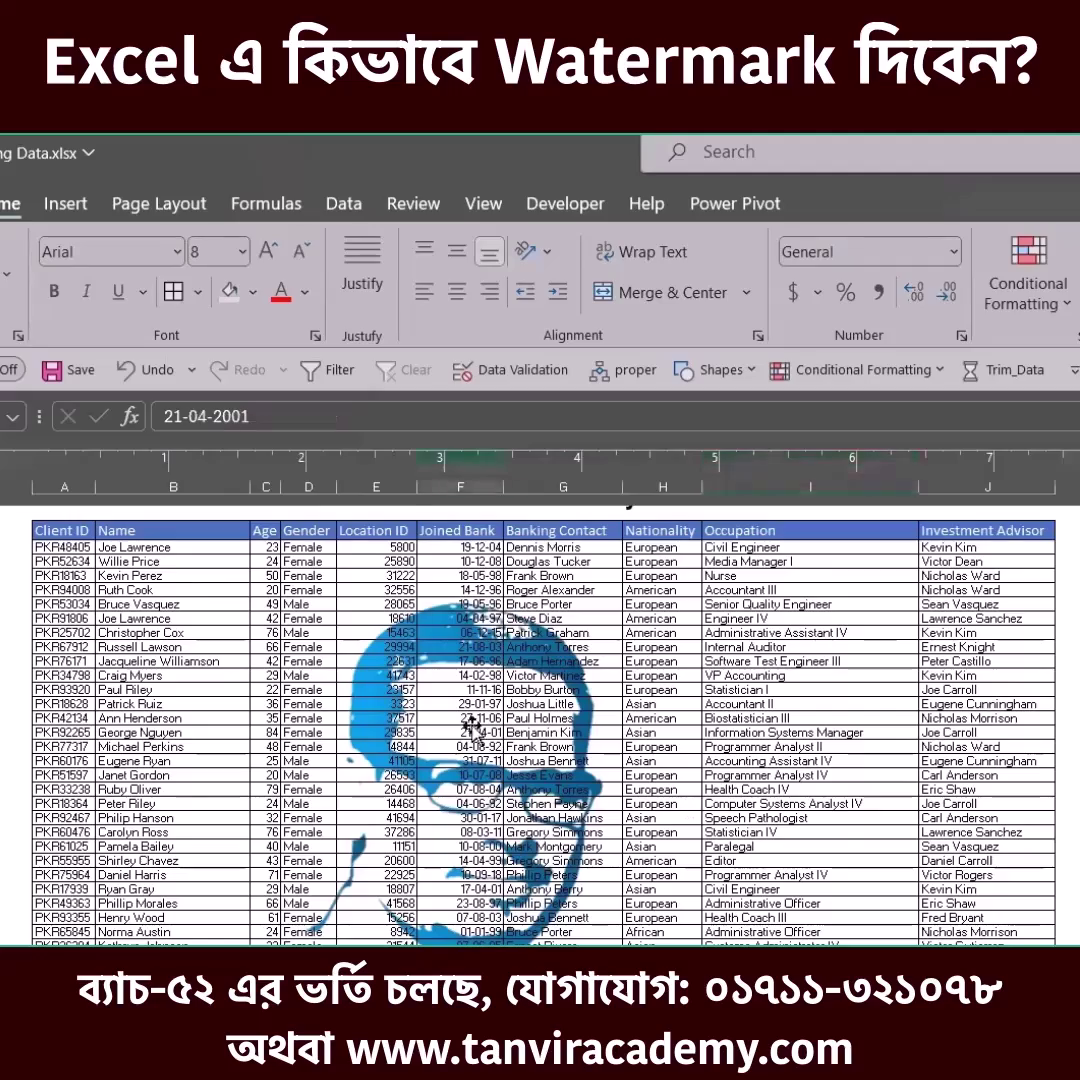
pyautogui.scroll(-5, 525, 918)
pyautogui.scroll(-5, 525, 918)
pyautogui.scroll(-5, 525, 918)
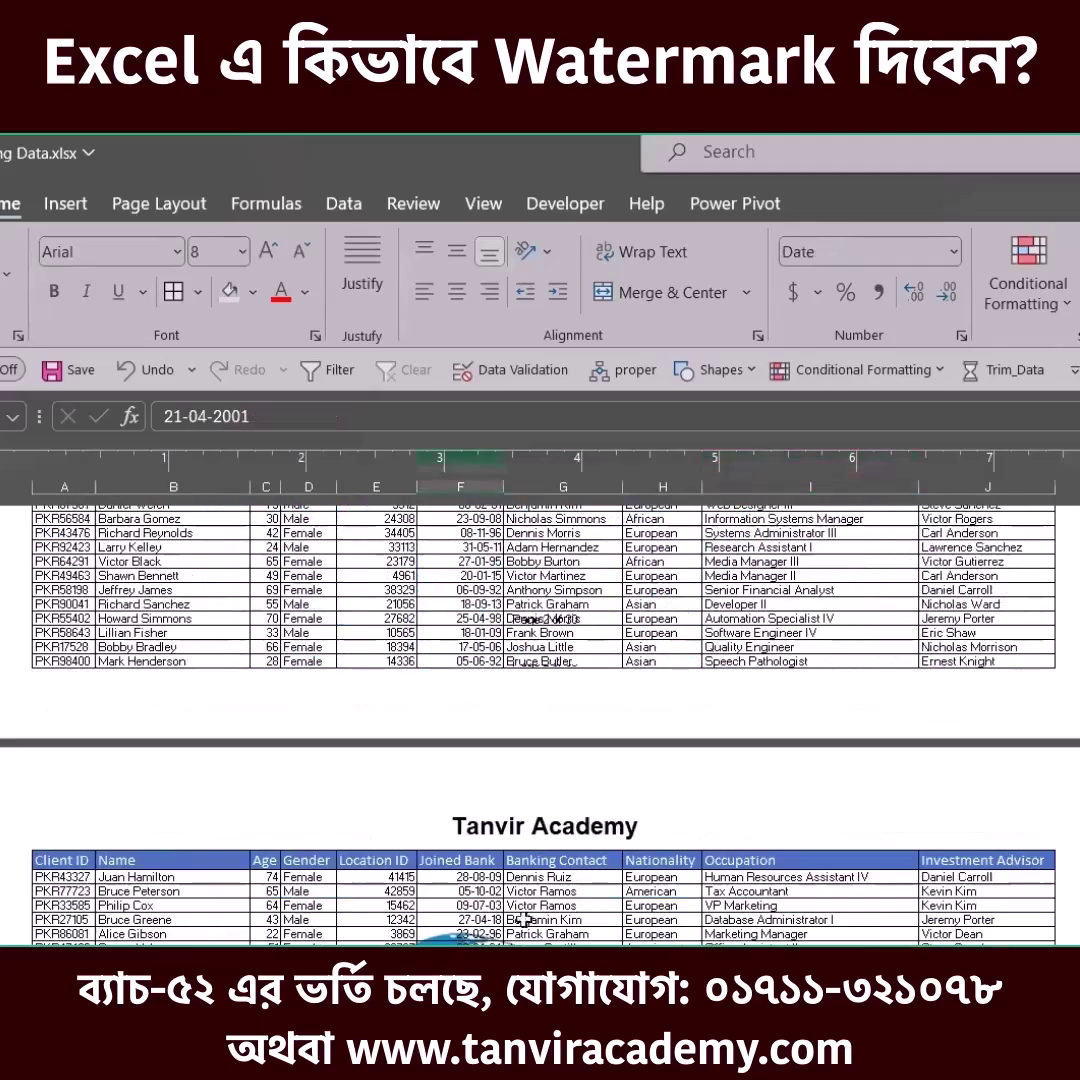
pyautogui.press('Down')
pyautogui.scroll(-3, 540, 720)
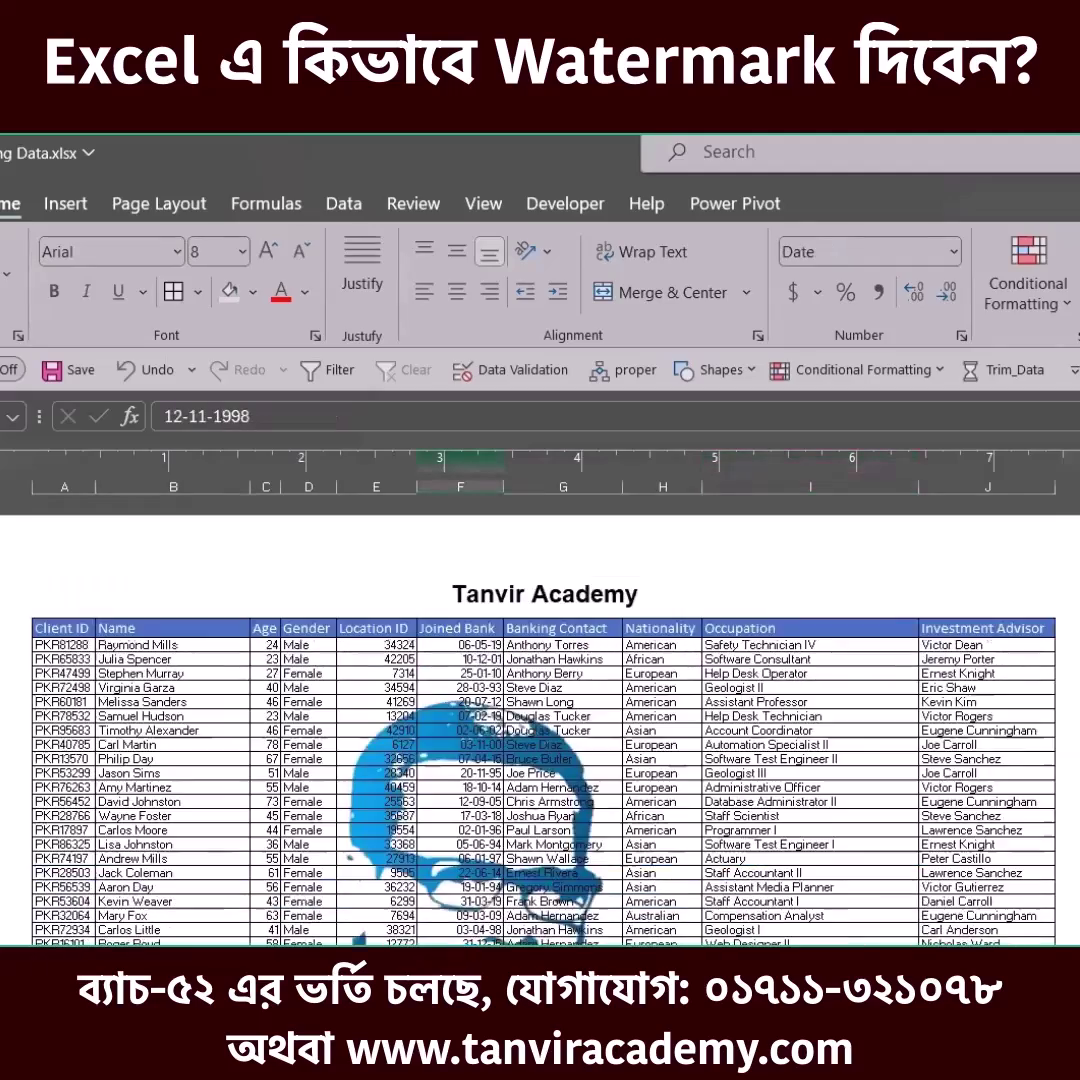
pyautogui.press('Right')
pyautogui.hotkey('ctrl', 'p')
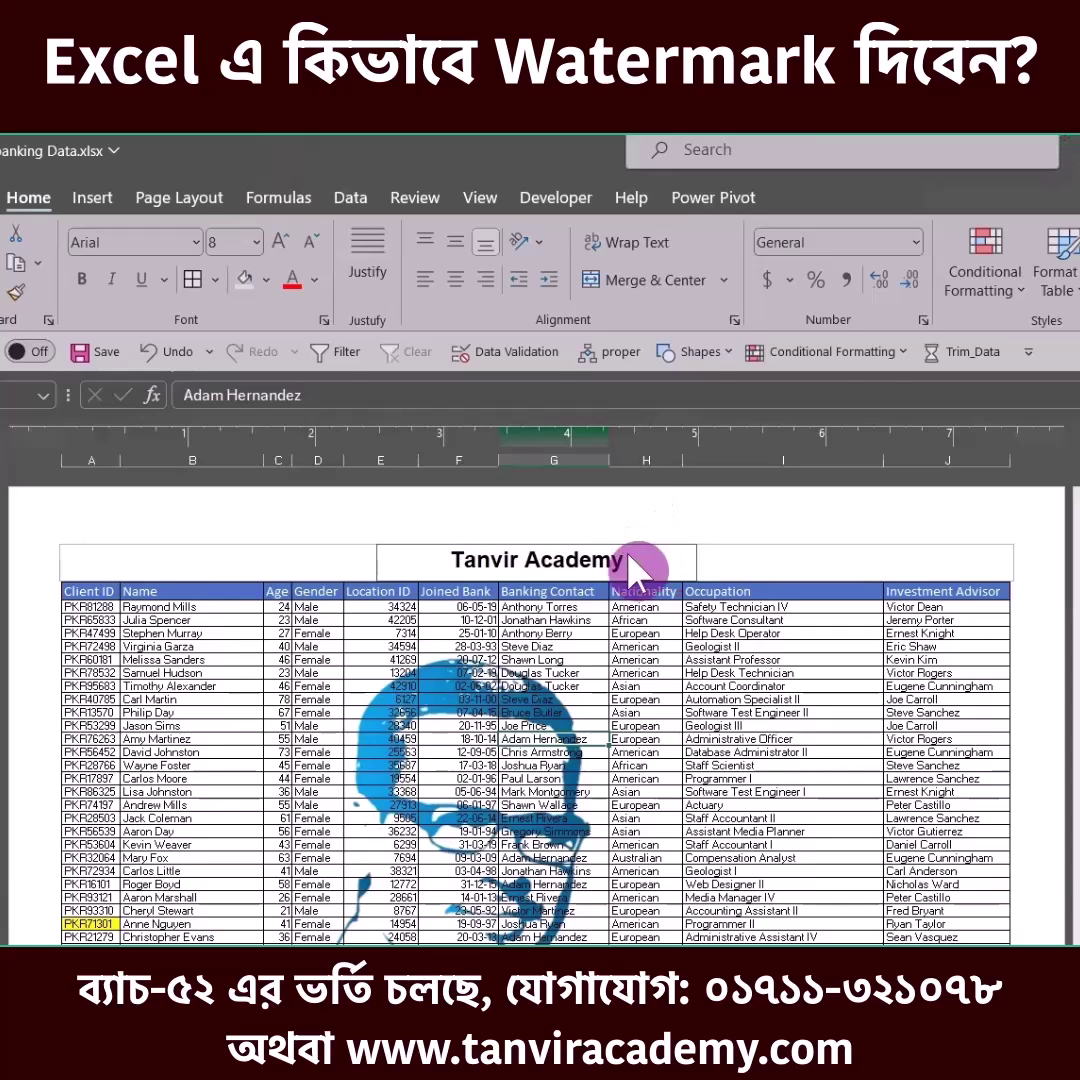
# Step: Reopen the centre header and select the &[Picture] code for formatting
pyautogui.click(632, 556)
pyautogui.moveTo(590, 589); pyautogui.dragTo(484, 589)
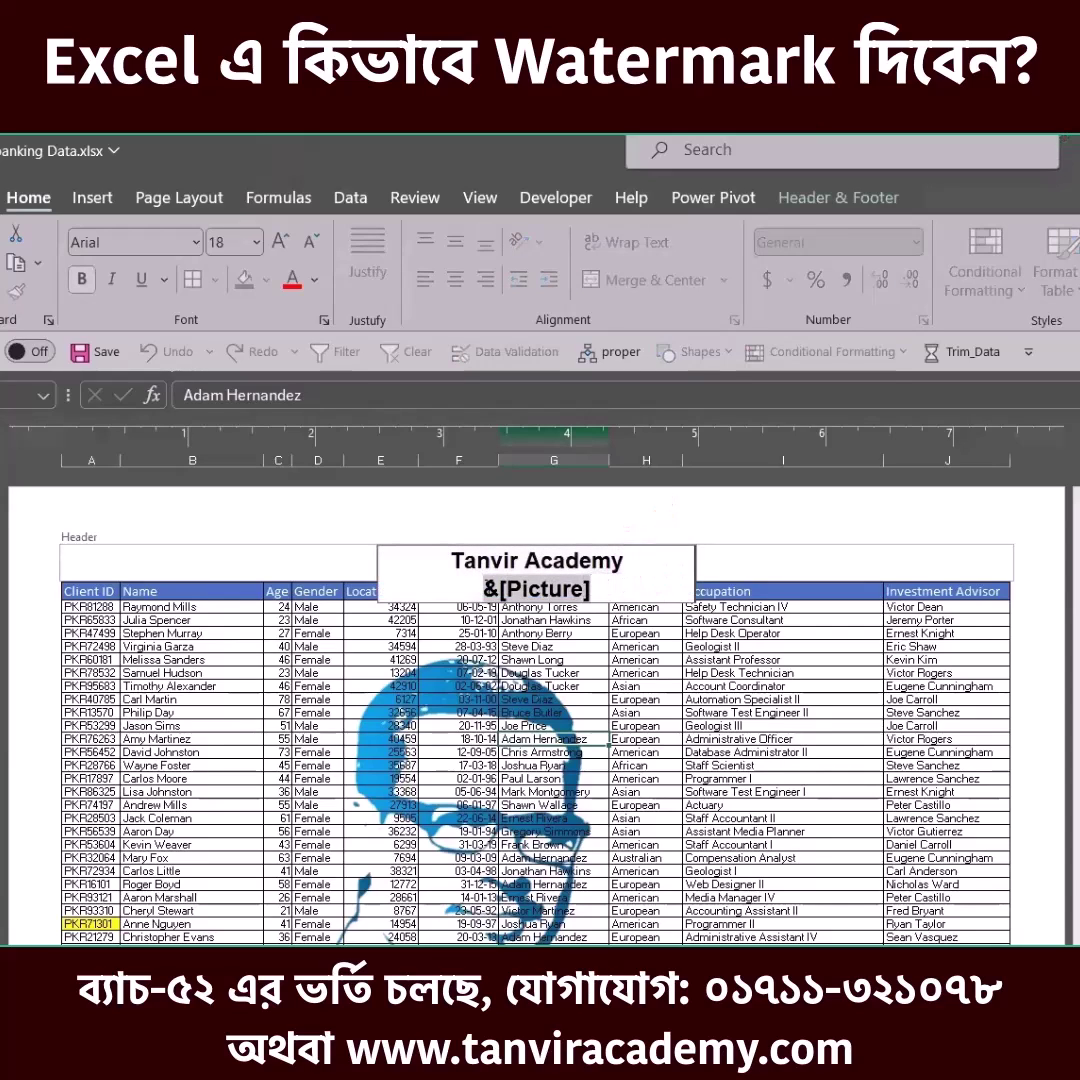
pyautogui.click(600, 590)
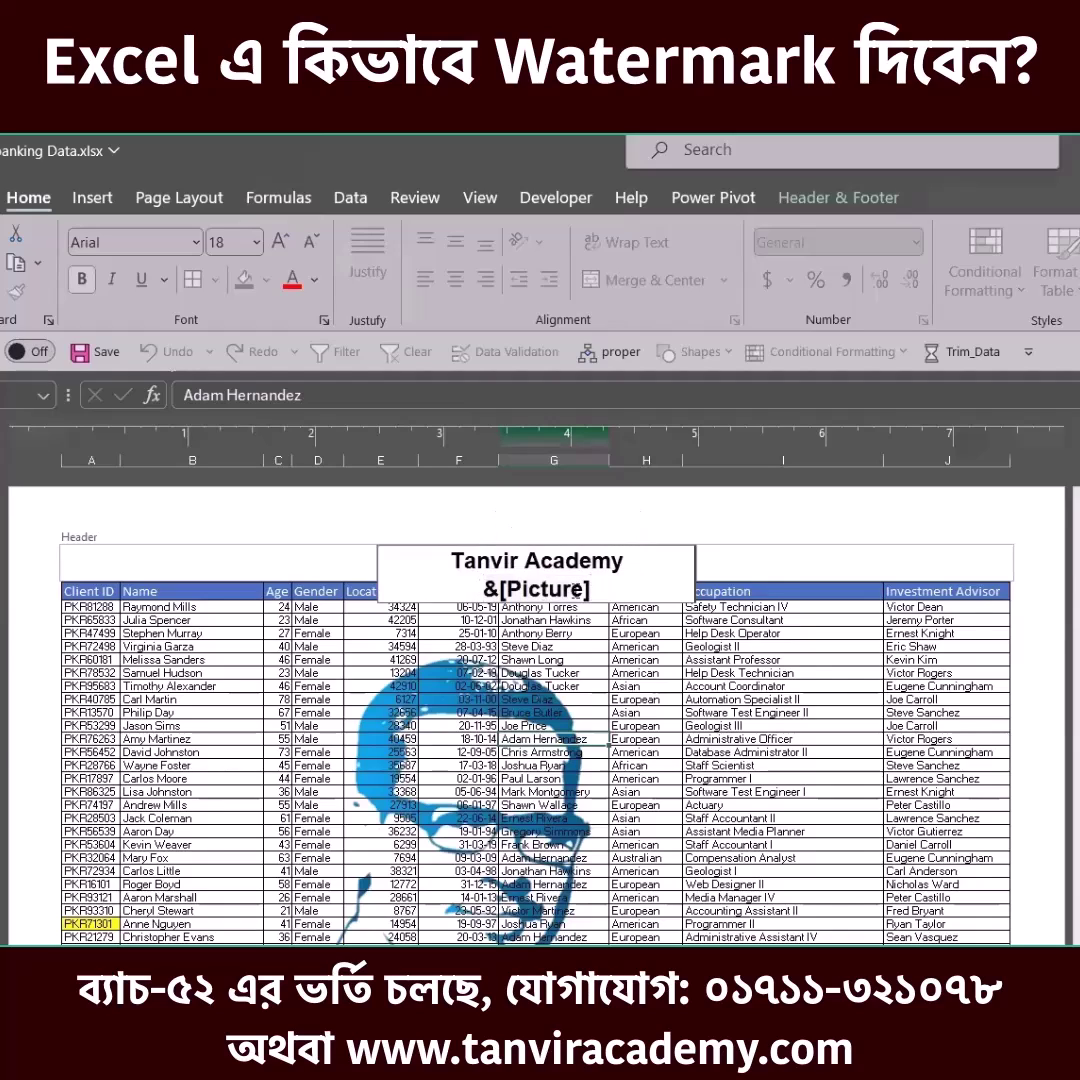
pyautogui.moveTo(484, 589); pyautogui.dragTo(591, 589)
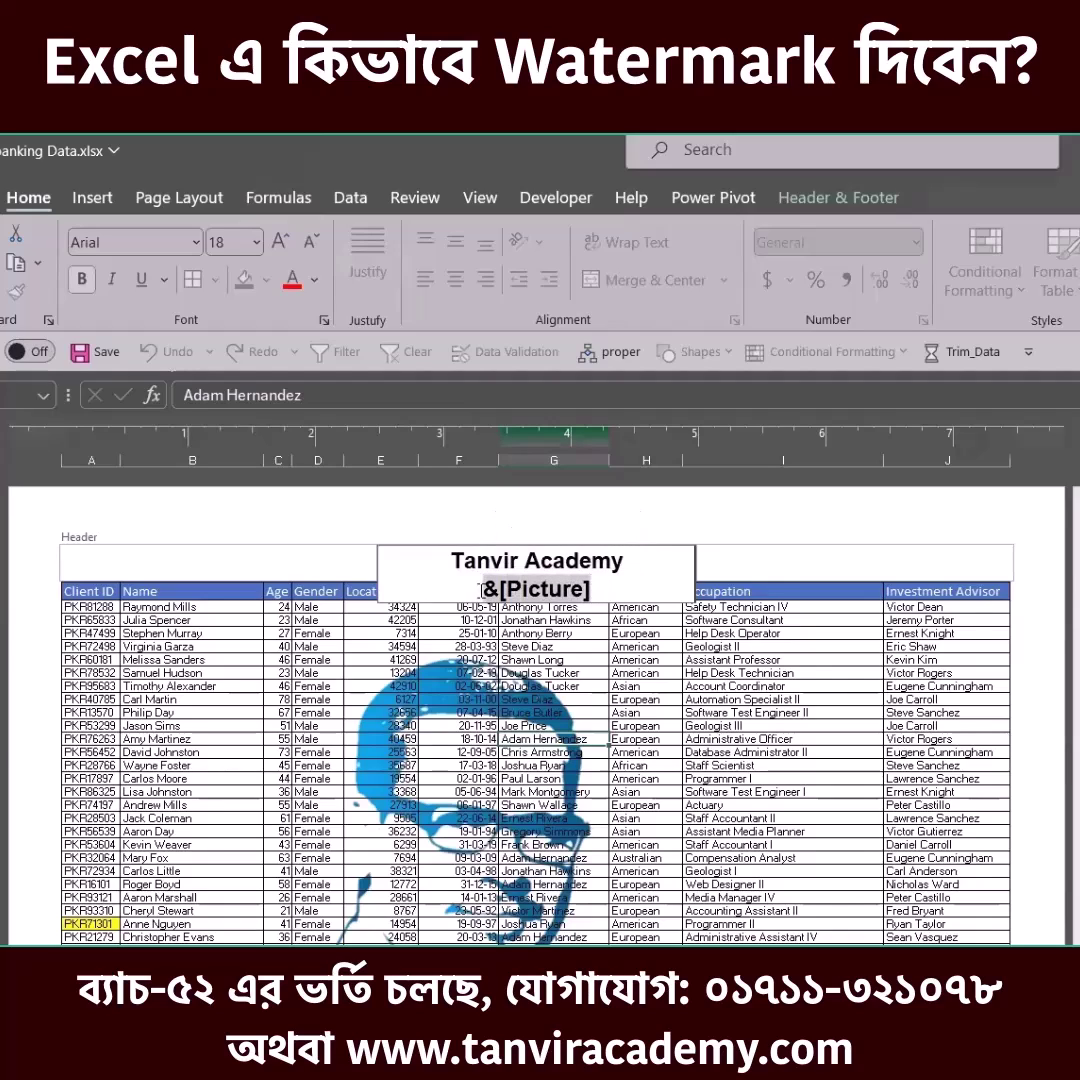
pyautogui.click(822, 212)
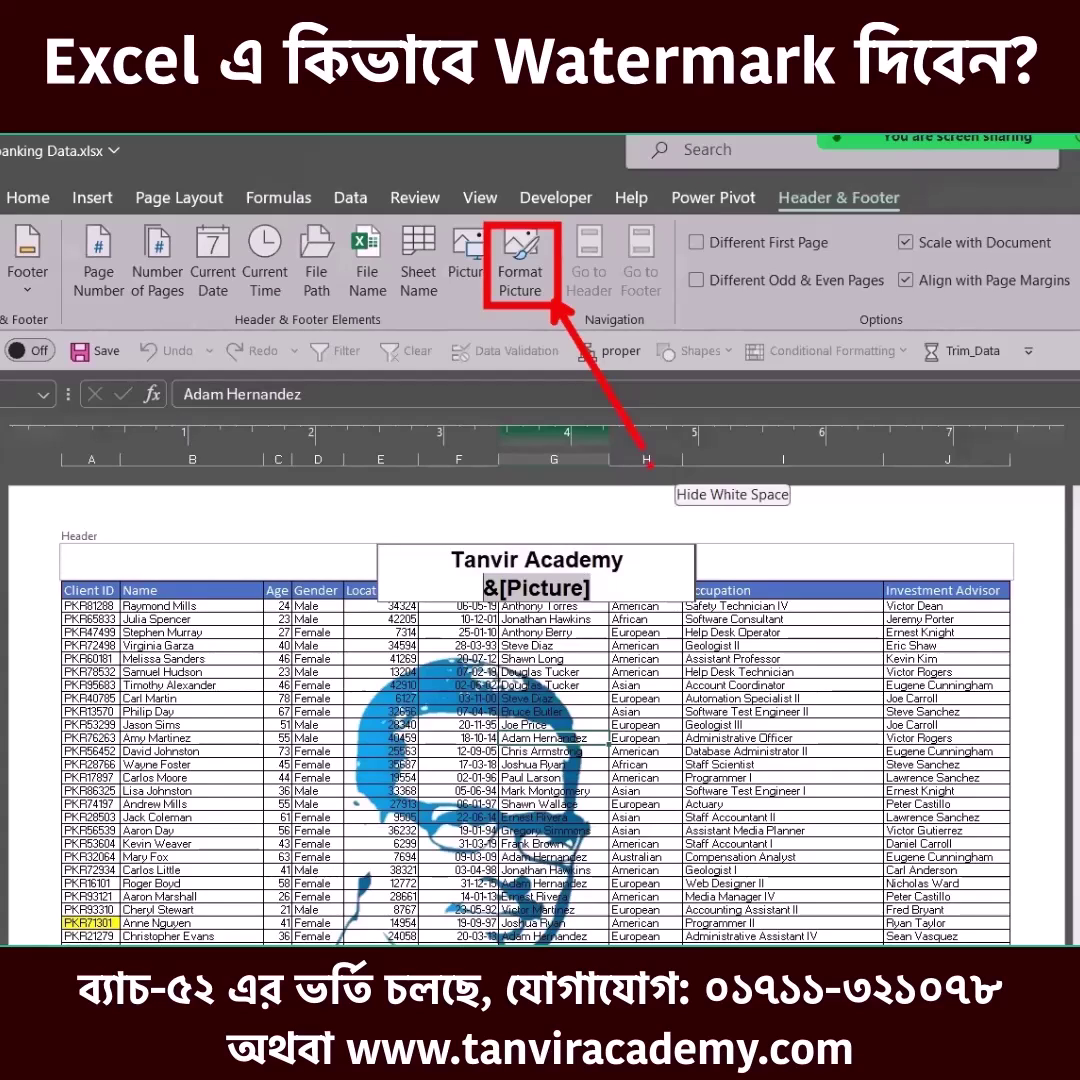
# Step: Set the header logo's height scale to 25% in Format Picture
pyautogui.click(529, 287)
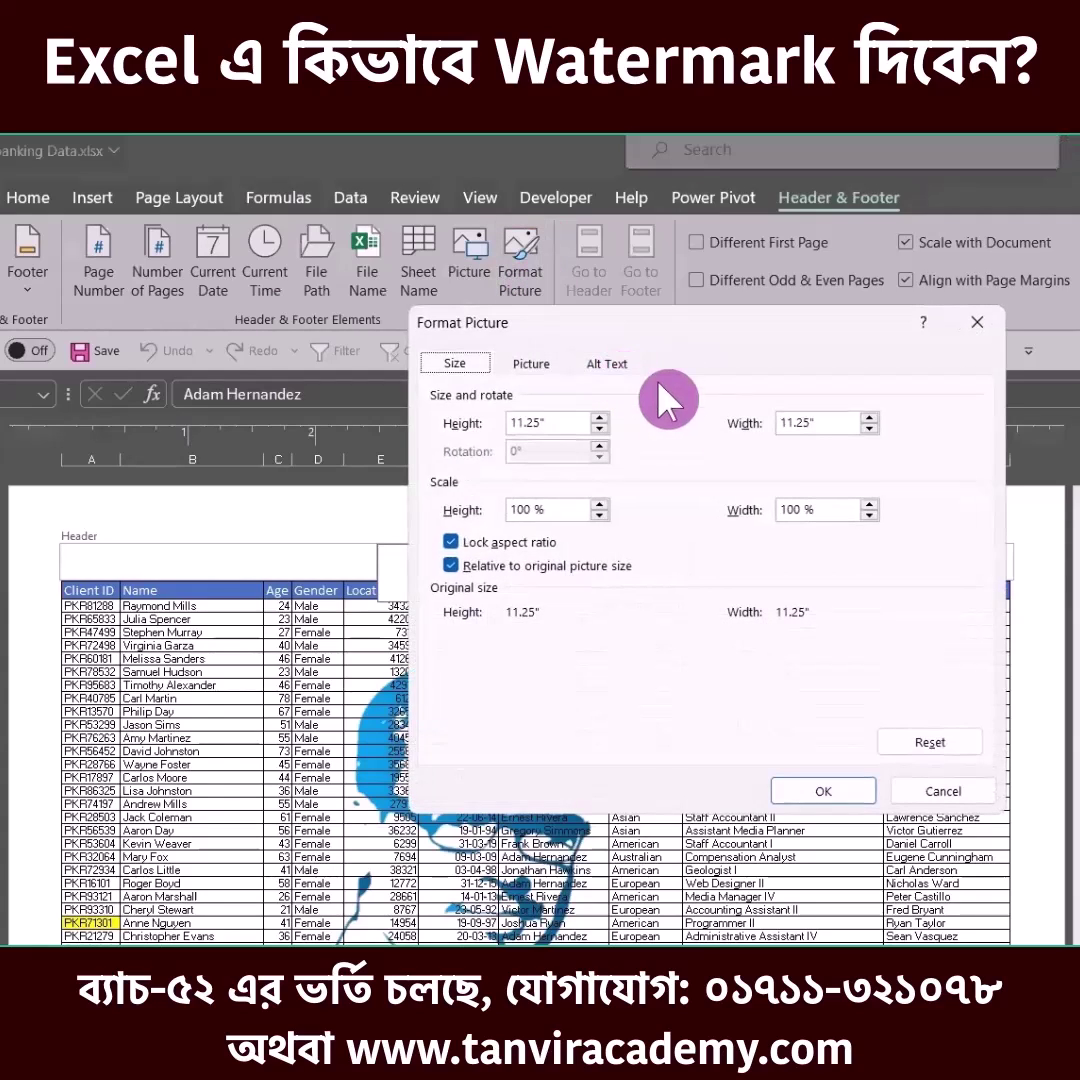
pyautogui.moveTo(652, 338); pyautogui.dragTo(894, 374)
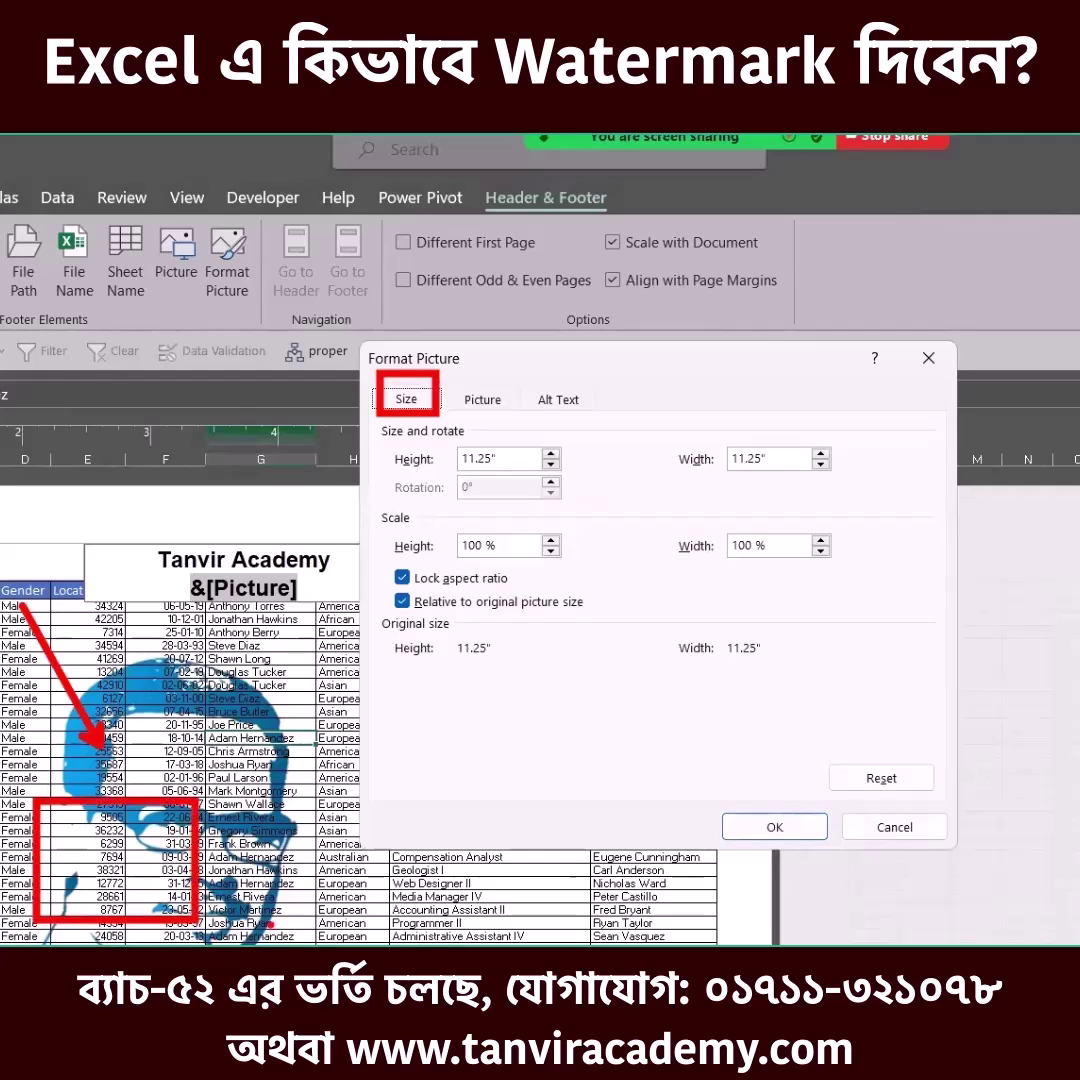
pyautogui.doubleClick(480, 545)
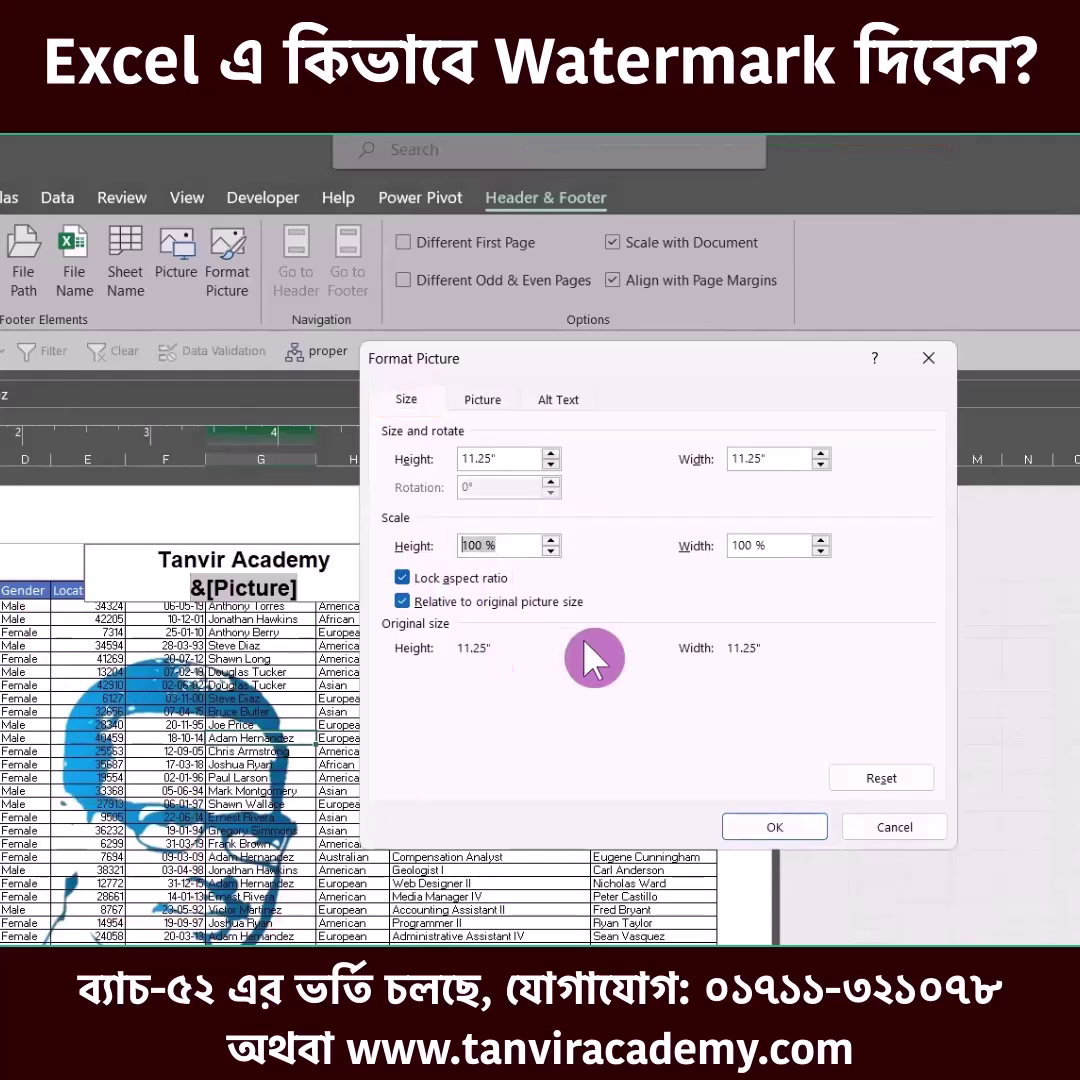
pyautogui.write('25')
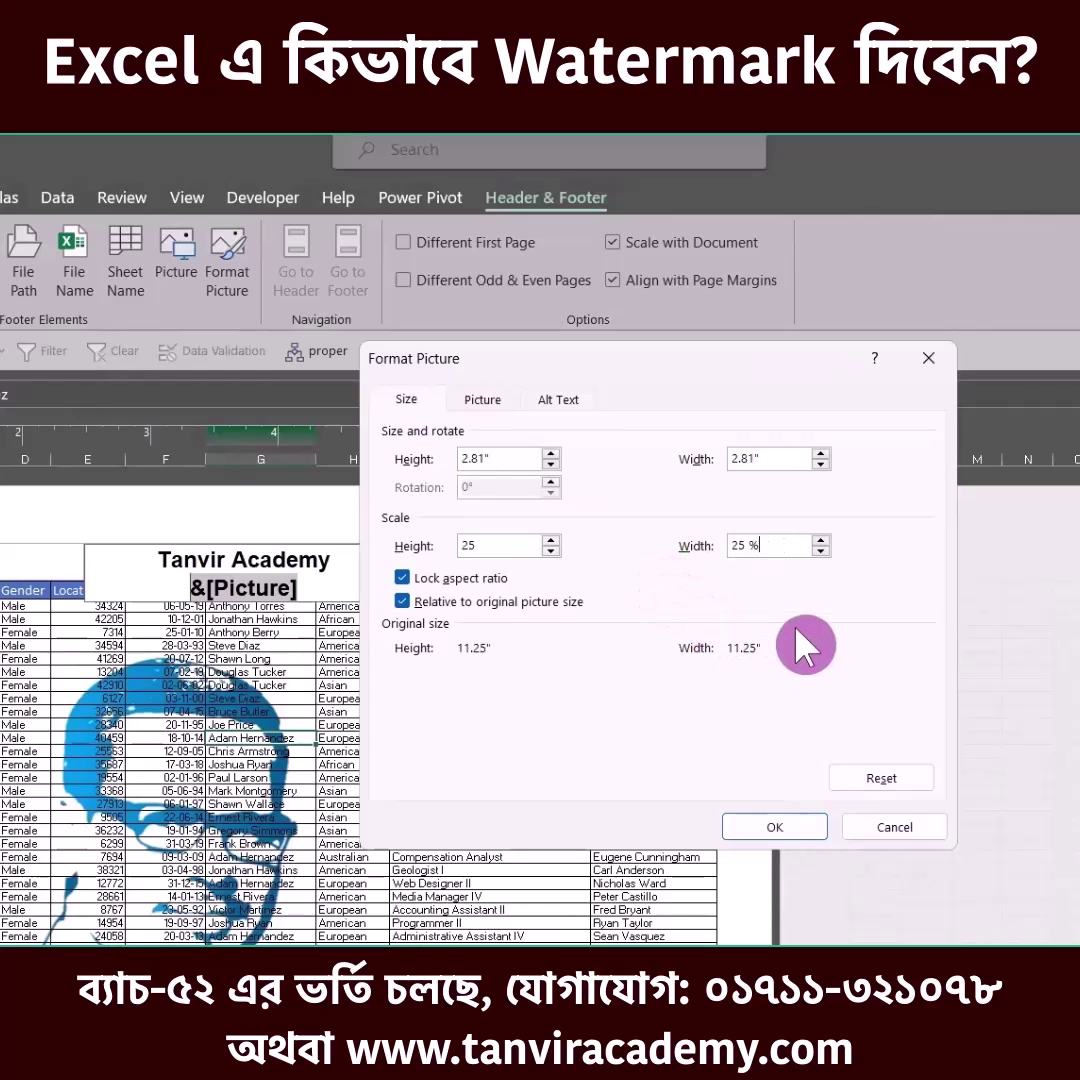
# Step: Apply Washout colour, lower brightness to 72%, and confirm the picture changes
pyautogui.click(484, 399)
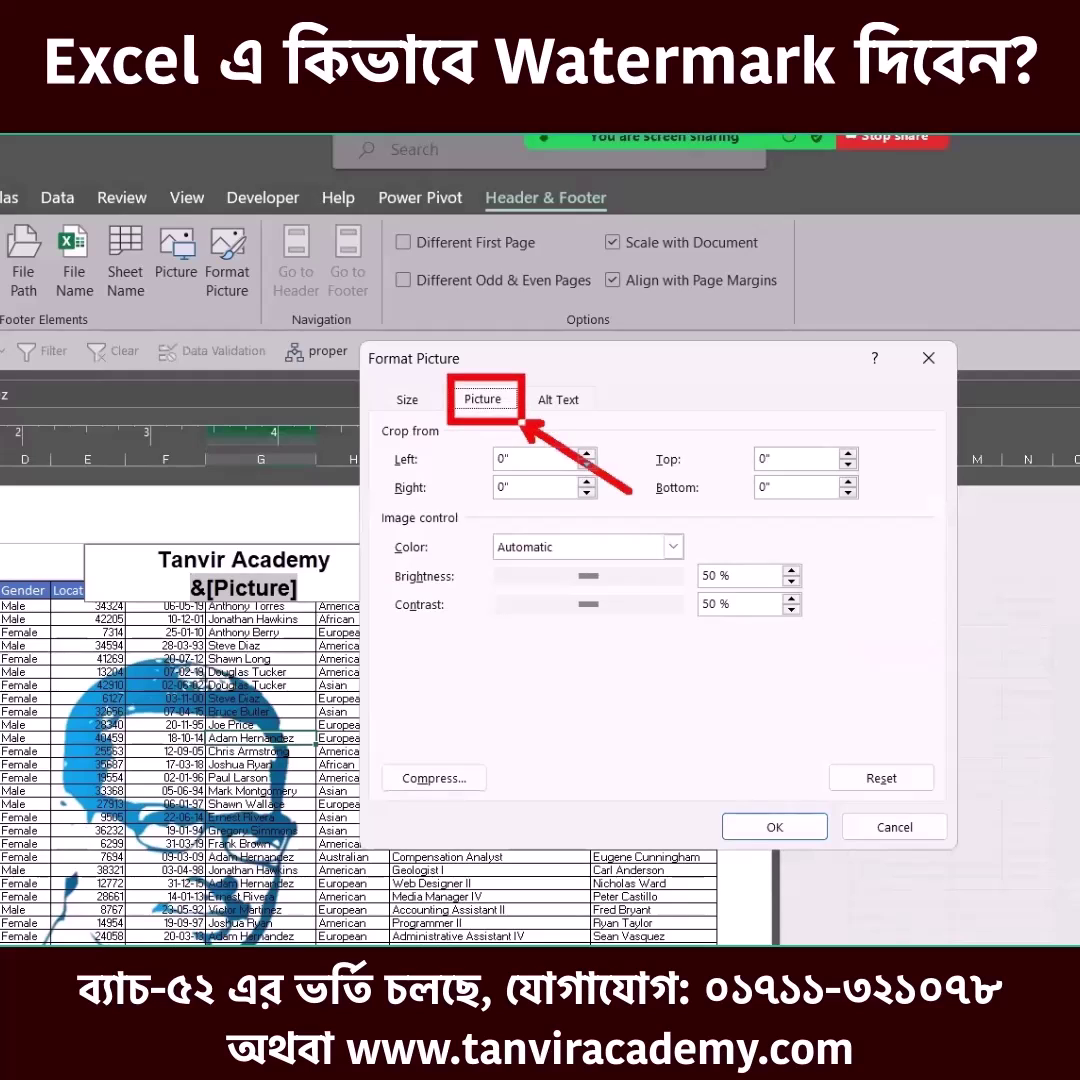
pyautogui.click(673, 547)
pyautogui.click(587, 615)
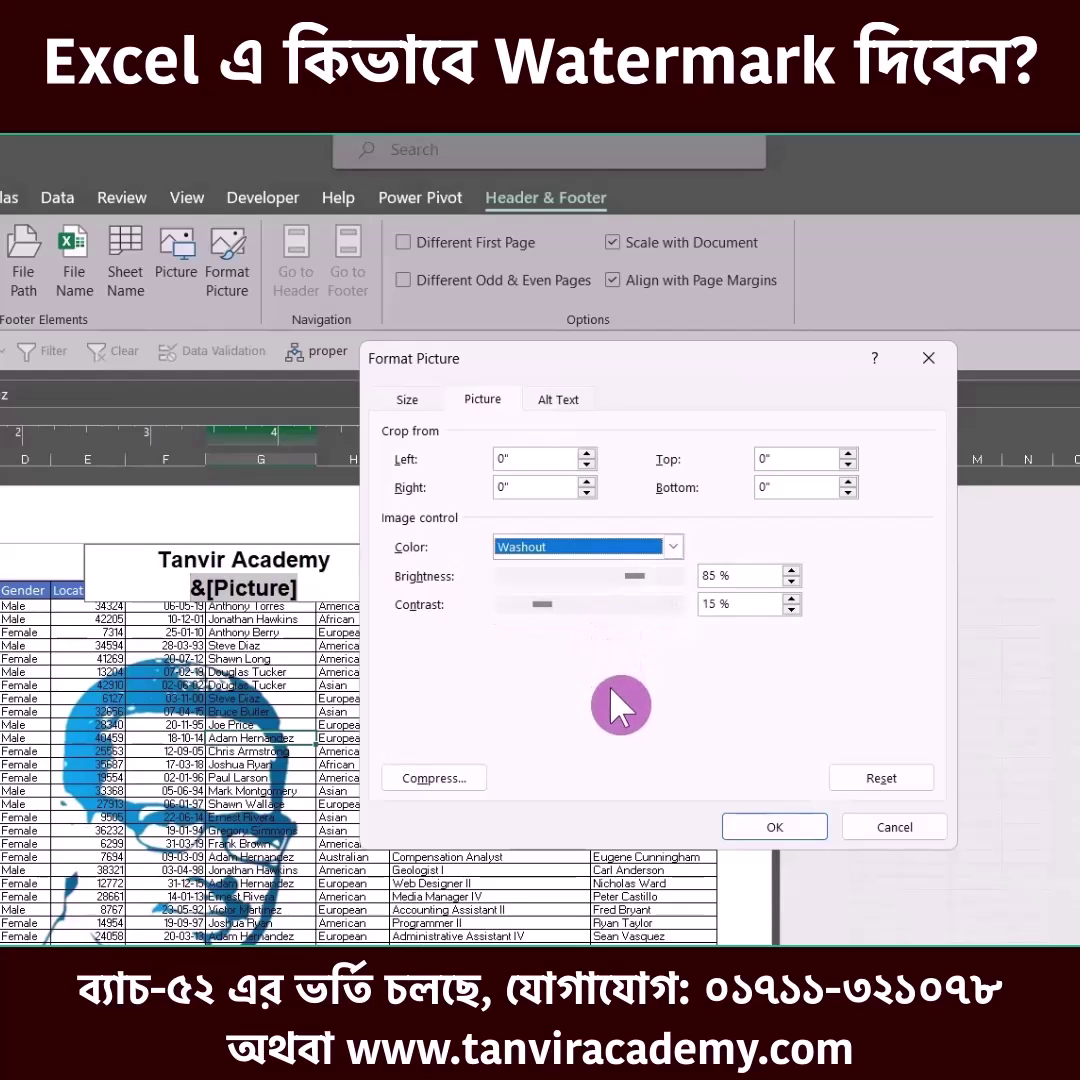
pyautogui.moveTo(588, 576)
pyautogui.moveTo(636, 577)
pyautogui.mouseDown()
pyautogui.moveTo(620, 577)
pyautogui.moveTo(621, 590)
pyautogui.mouseUp()
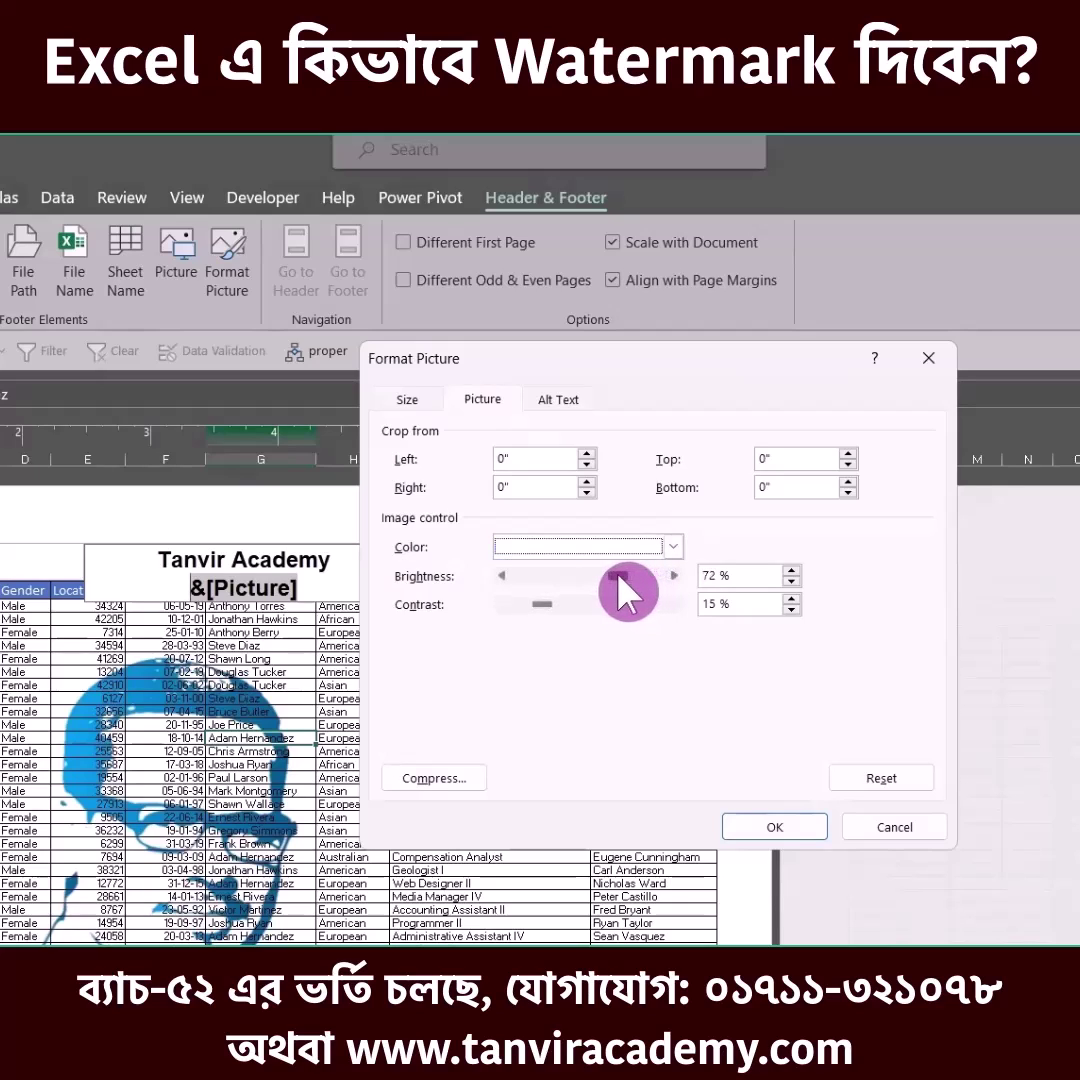
pyautogui.click(768, 828)
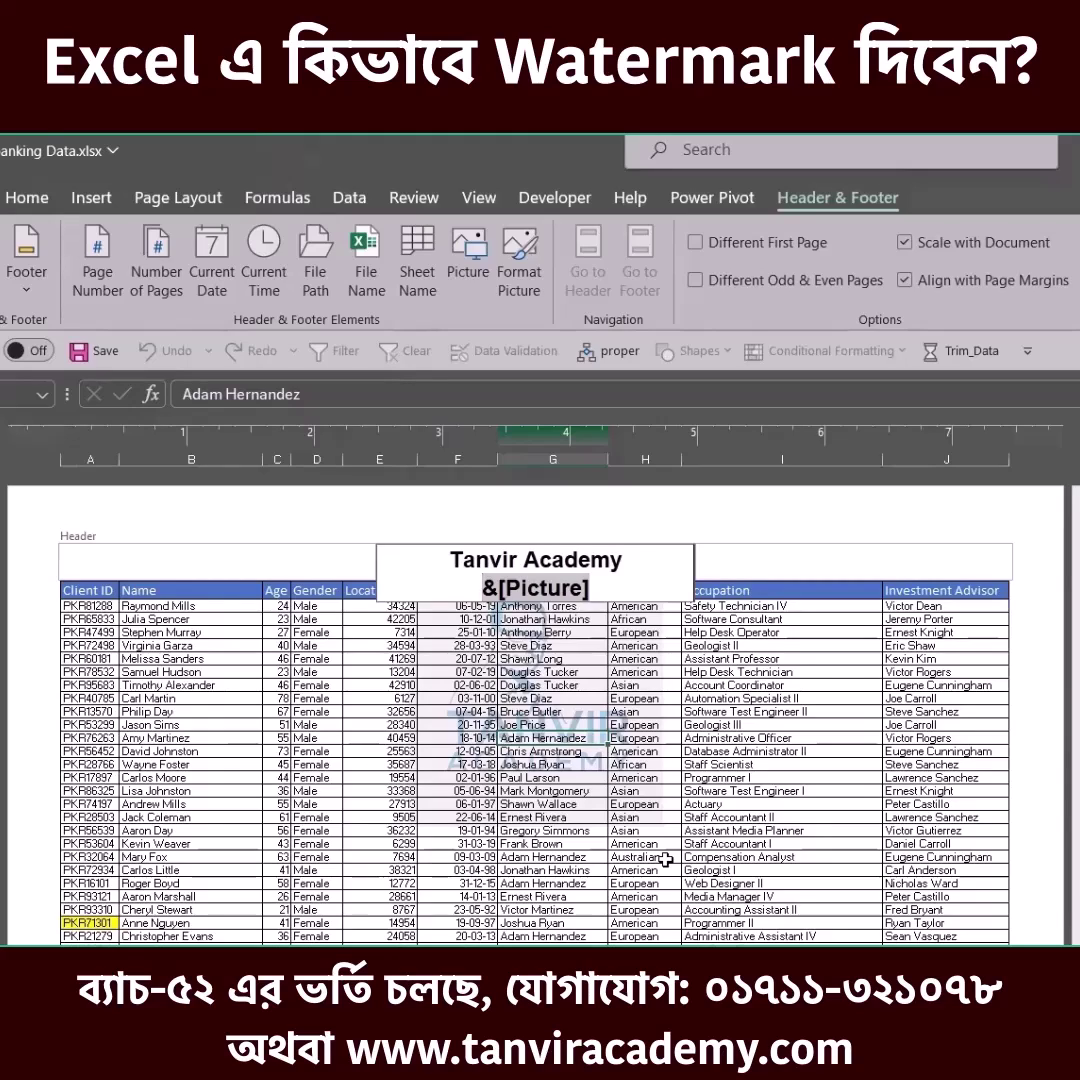
# Step: Insert four blank lines before &[Picture] to push the logo lower
pyautogui.click(490, 595)
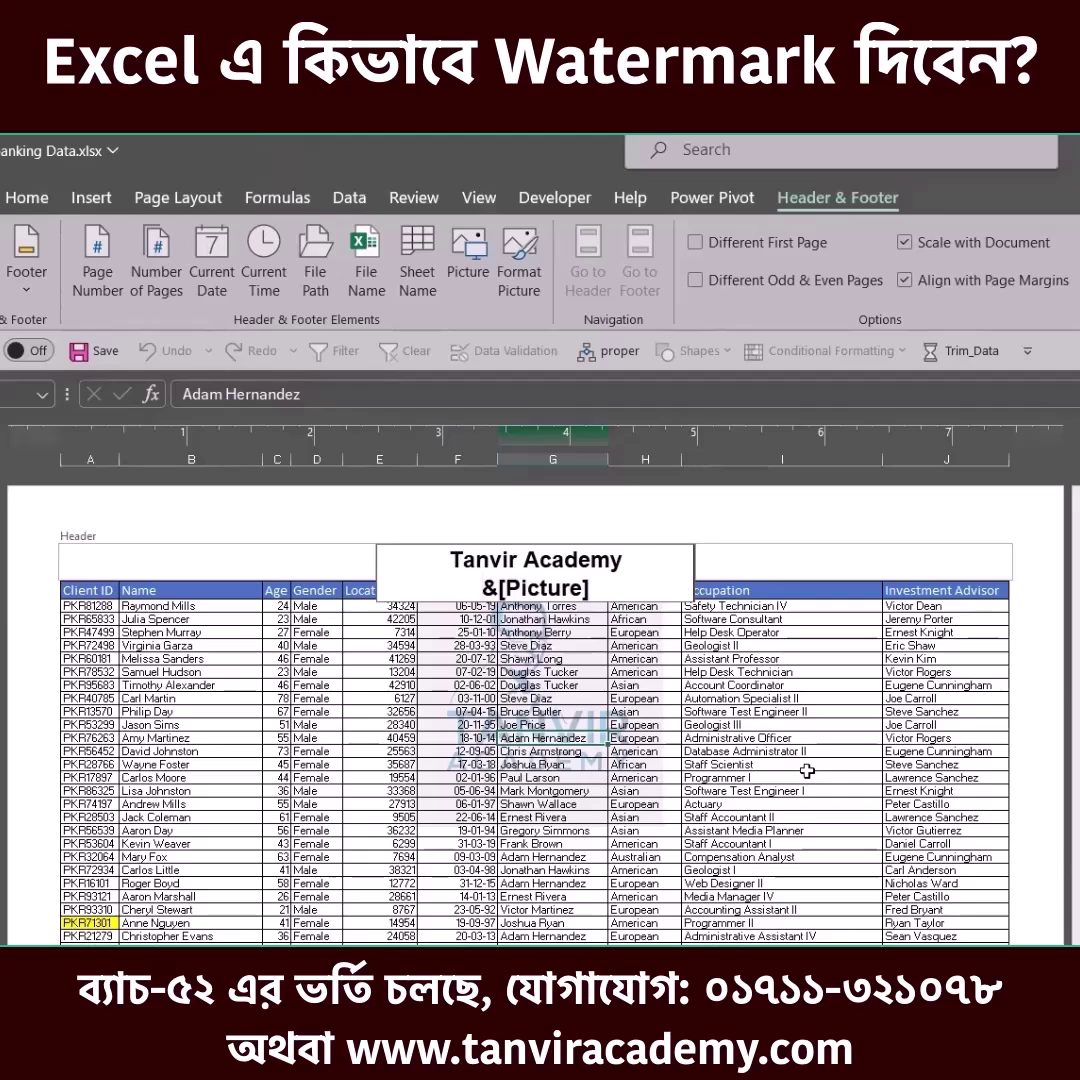
pyautogui.press('Return')
pyautogui.press('Return')
pyautogui.press('Return')
pyautogui.press('Return')
pyautogui.press('Return')
pyautogui.press('Return')
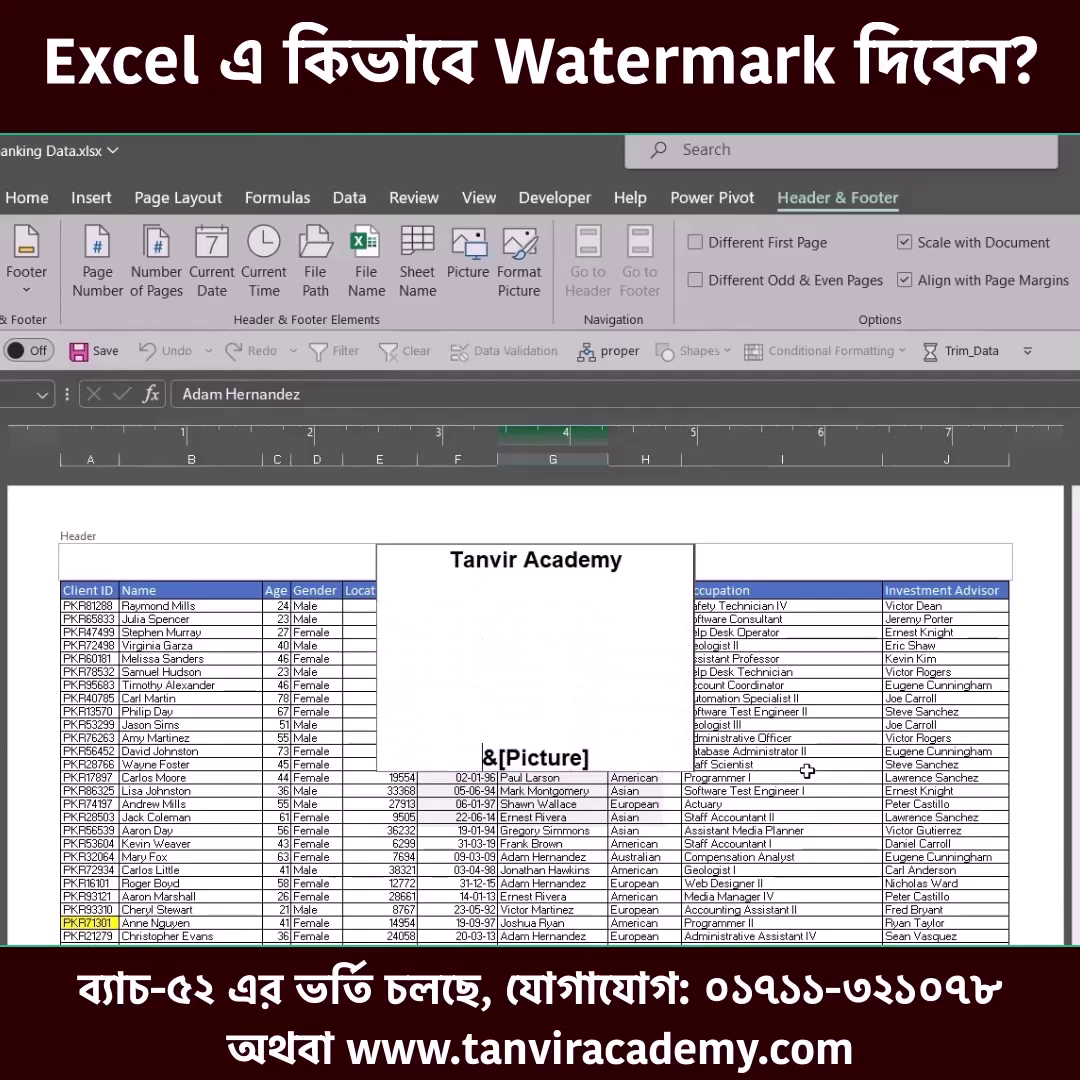
pyautogui.press('Return')
pyautogui.press('Return')
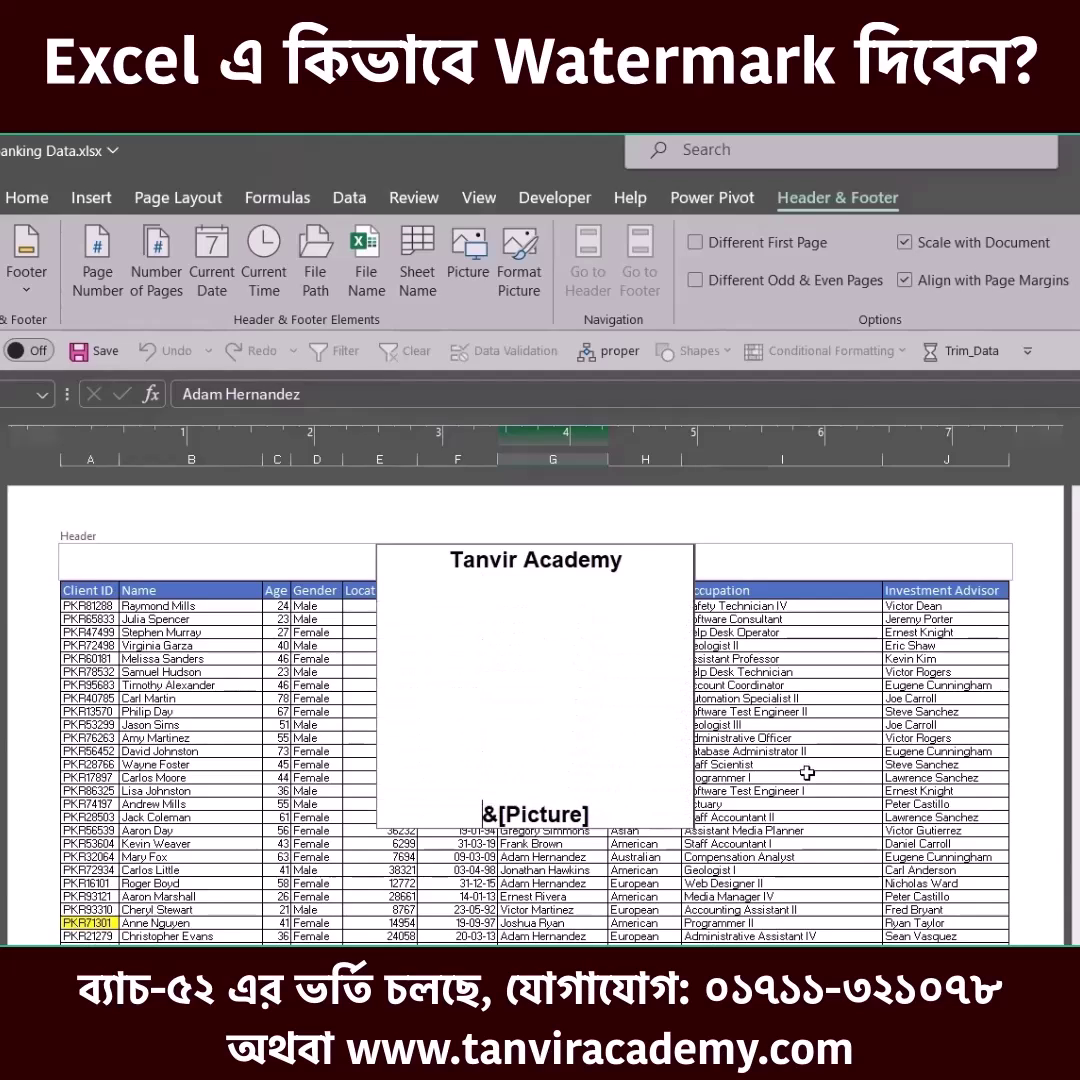
pyautogui.press('Return')
pyautogui.press('Return')
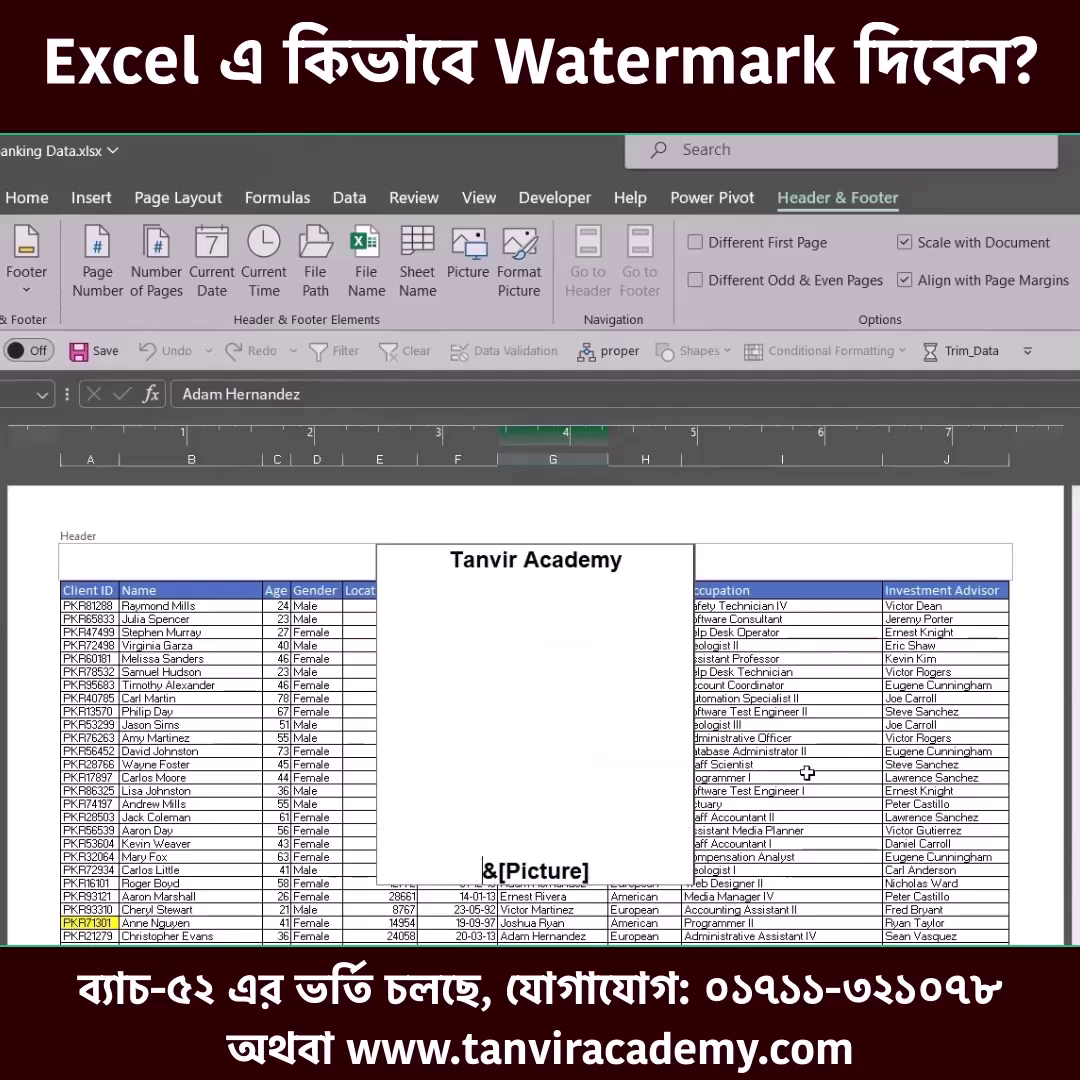
pyautogui.press('Return')
pyautogui.press('Return')
pyautogui.press('Return')
pyautogui.press('Return')
# Step: Exit header editing and scroll through the sheet to check the lowered watermark
pyautogui.click(876, 858)
pyautogui.scroll(-5, 885, 862)
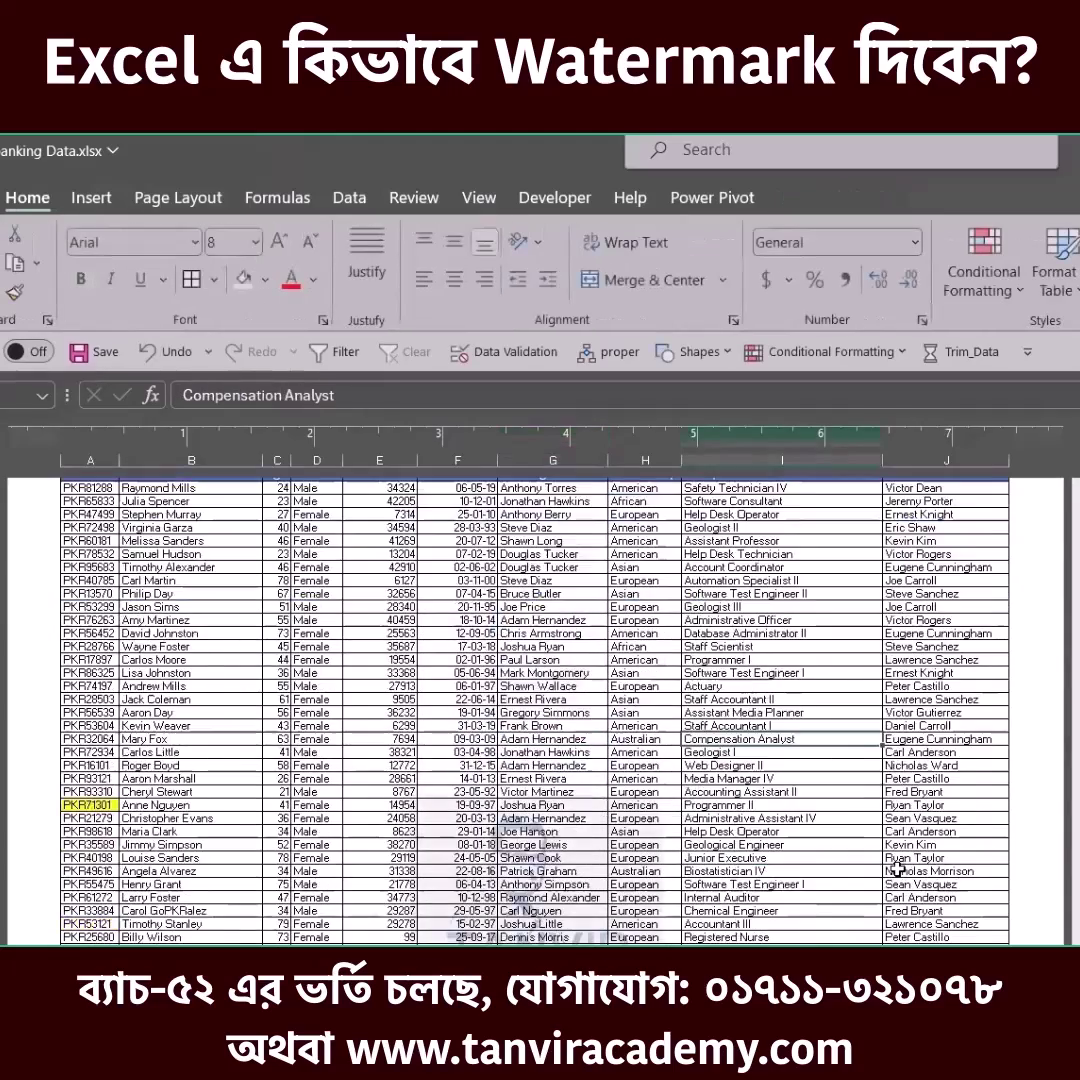
pyautogui.scroll(-5, 890, 865)
pyautogui.scroll(-5, 897, 868)
pyautogui.scroll(-1, 897, 868)
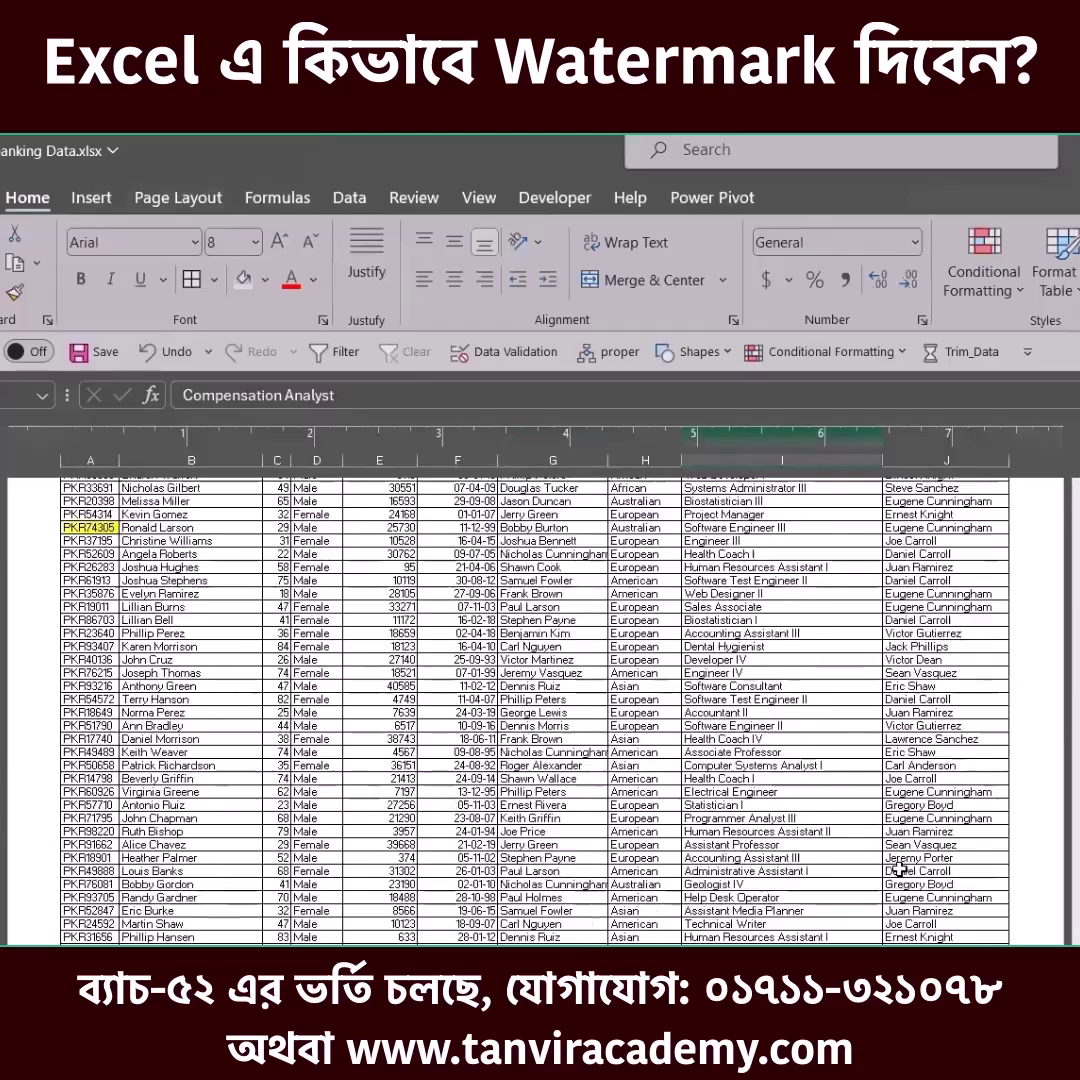
pyautogui.scroll(3, 897, 868)
pyautogui.scroll(5, 431, 679)
pyautogui.scroll(5, 431, 679)
pyautogui.scroll(3, 431, 679)
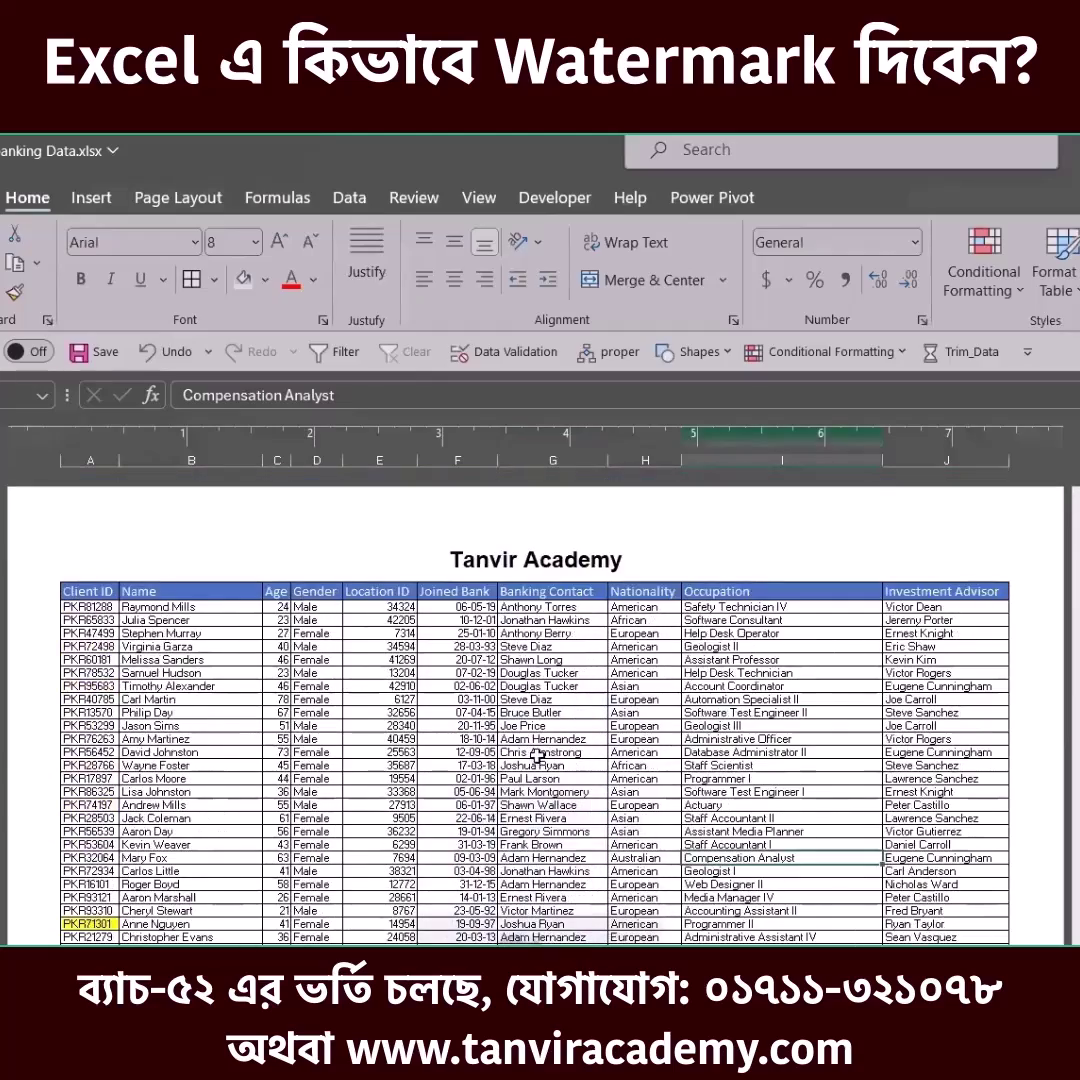
pyautogui.click(540, 556)
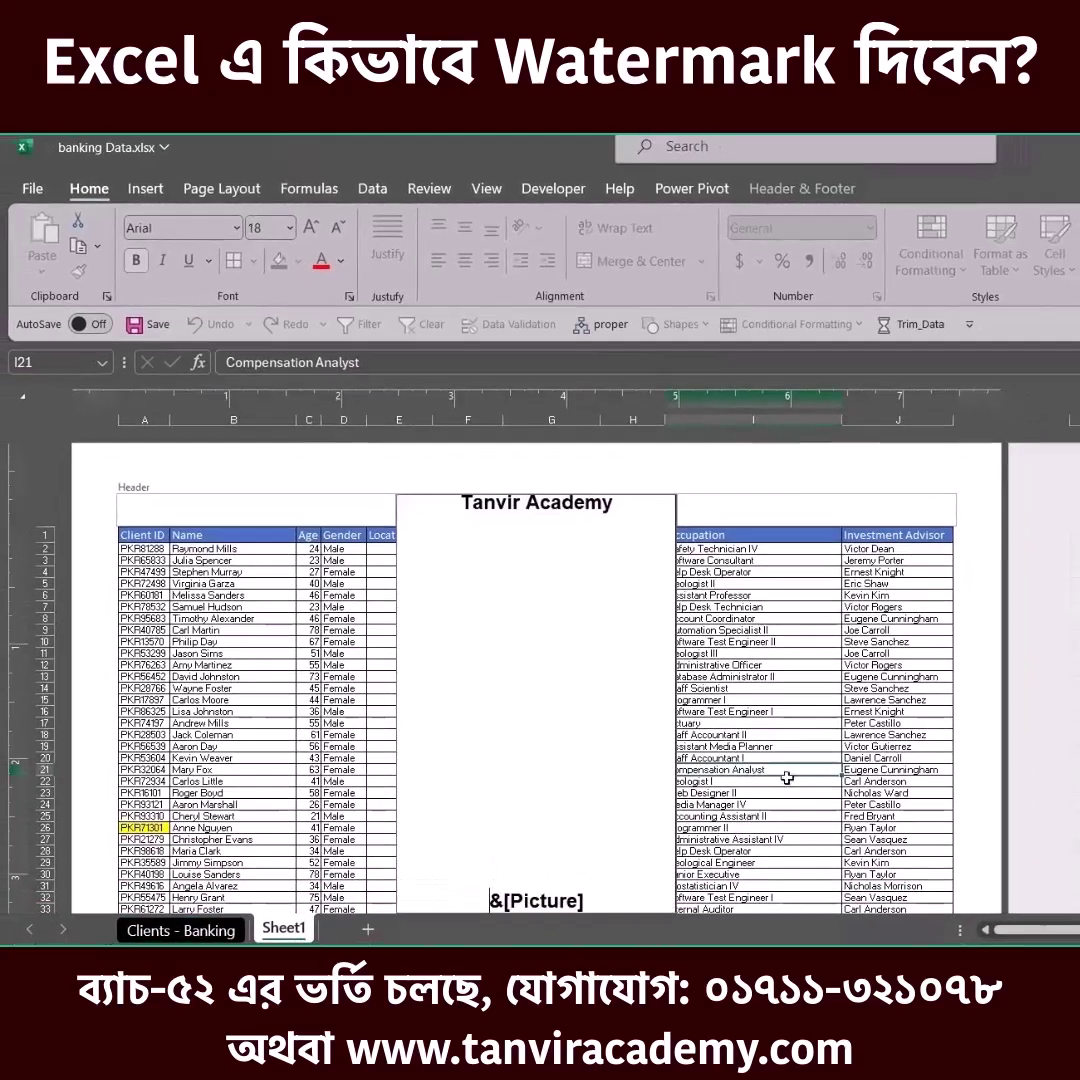
pyautogui.click(807, 736)
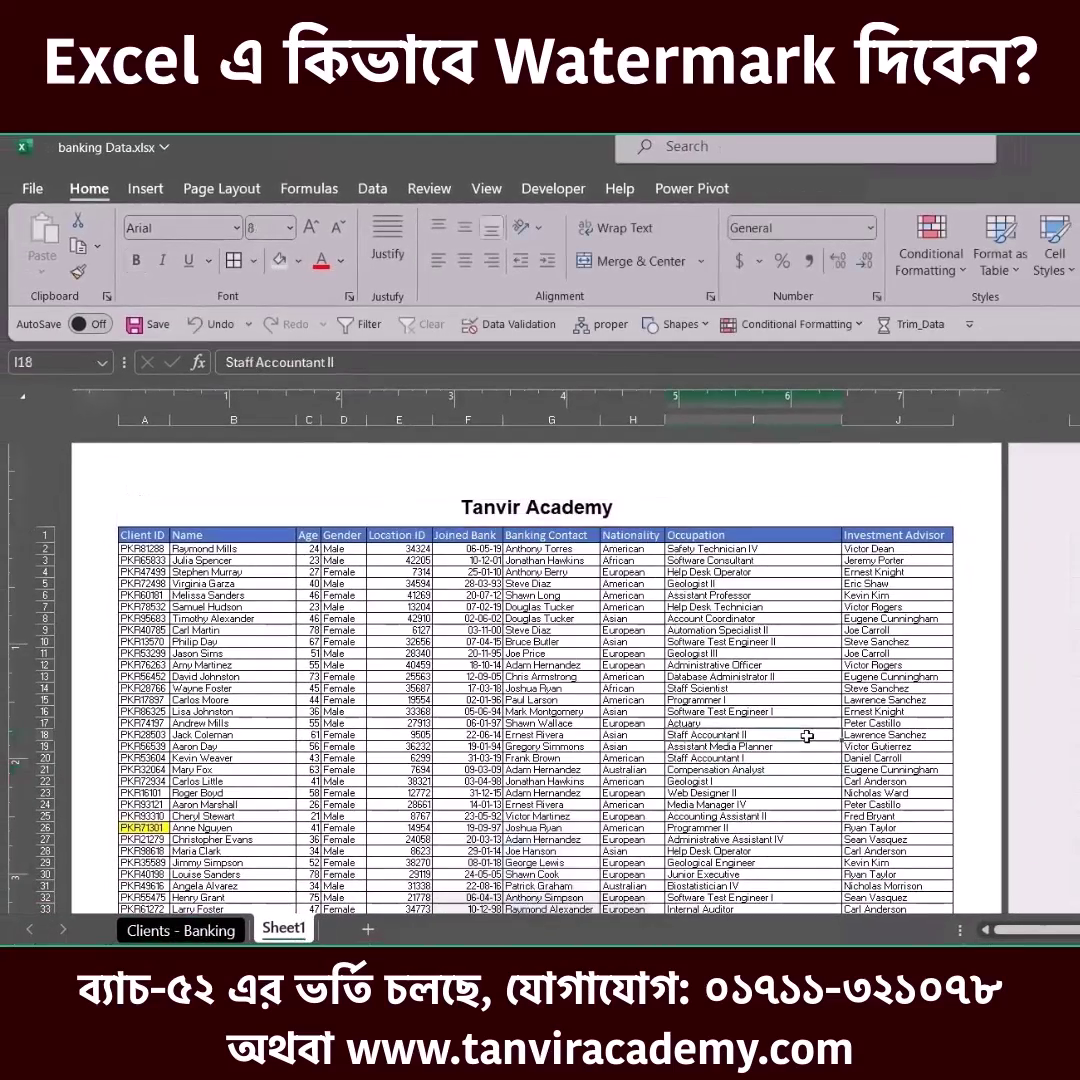
pyautogui.scroll(-5, 807, 736)
pyautogui.scroll(-1, 583, 769)
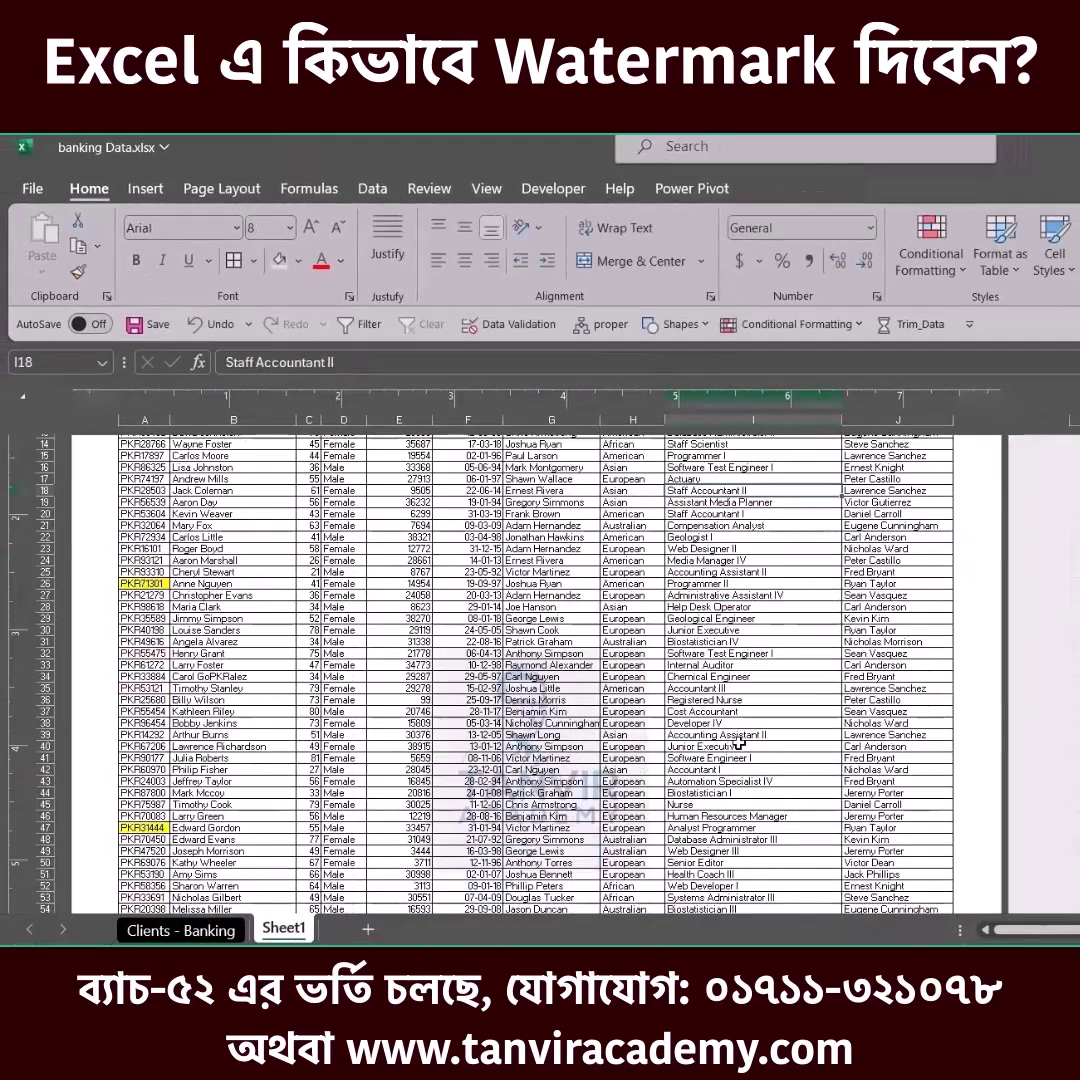
pyautogui.hotkey('ctrl', 'p')
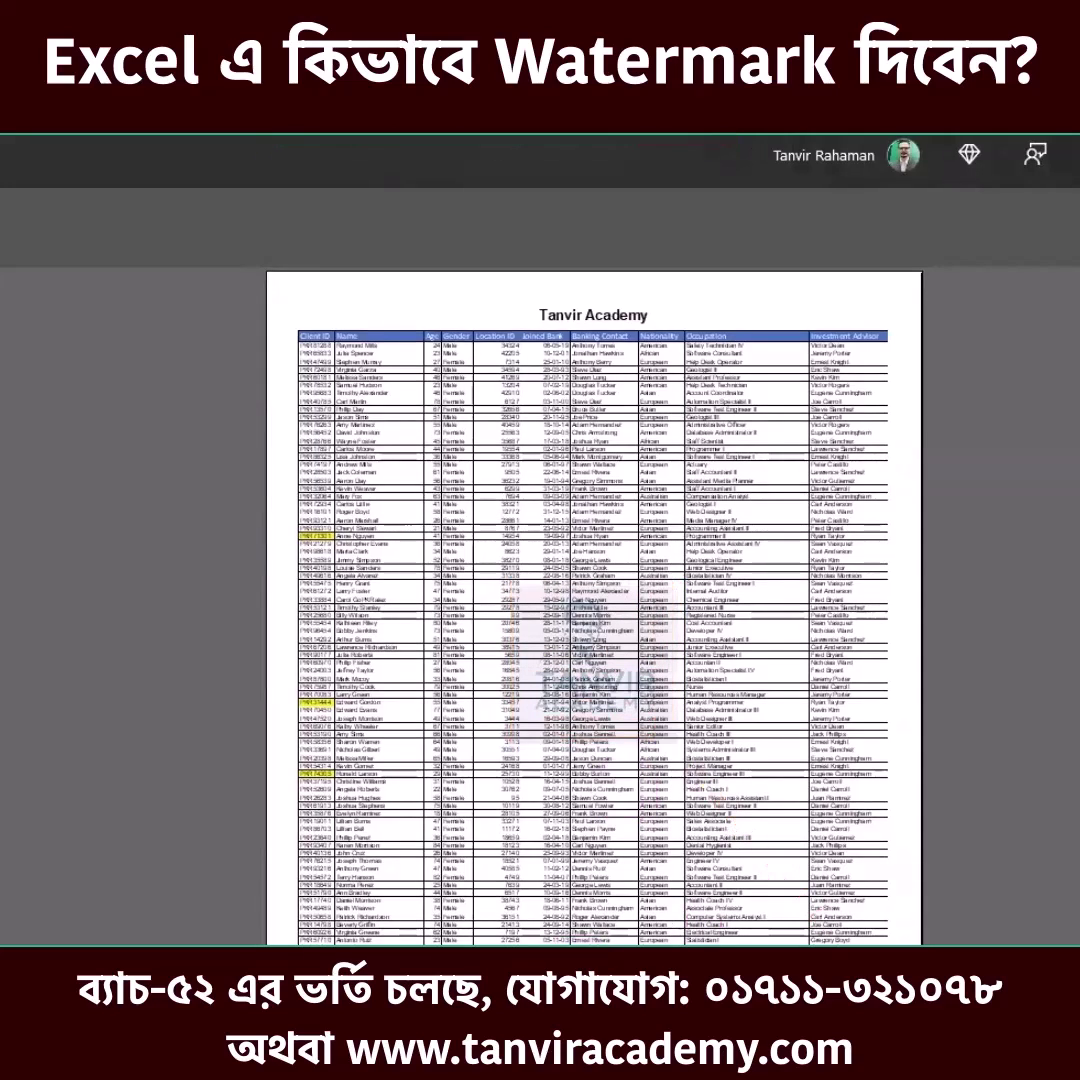
pyautogui.scroll(-1, 593, 610)
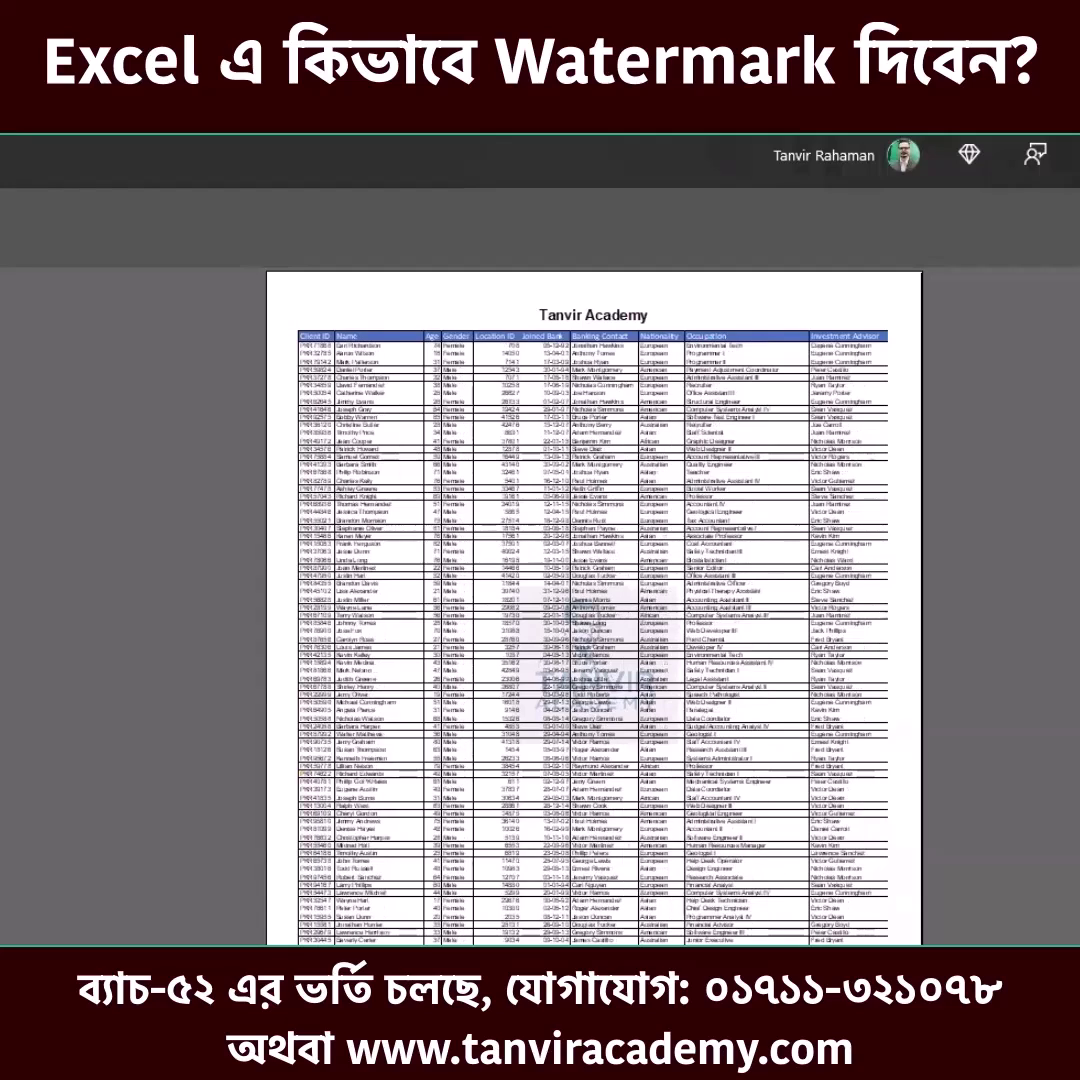
pyautogui.scroll(-1, 593, 610)
pyautogui.scroll(-1, 593, 610)
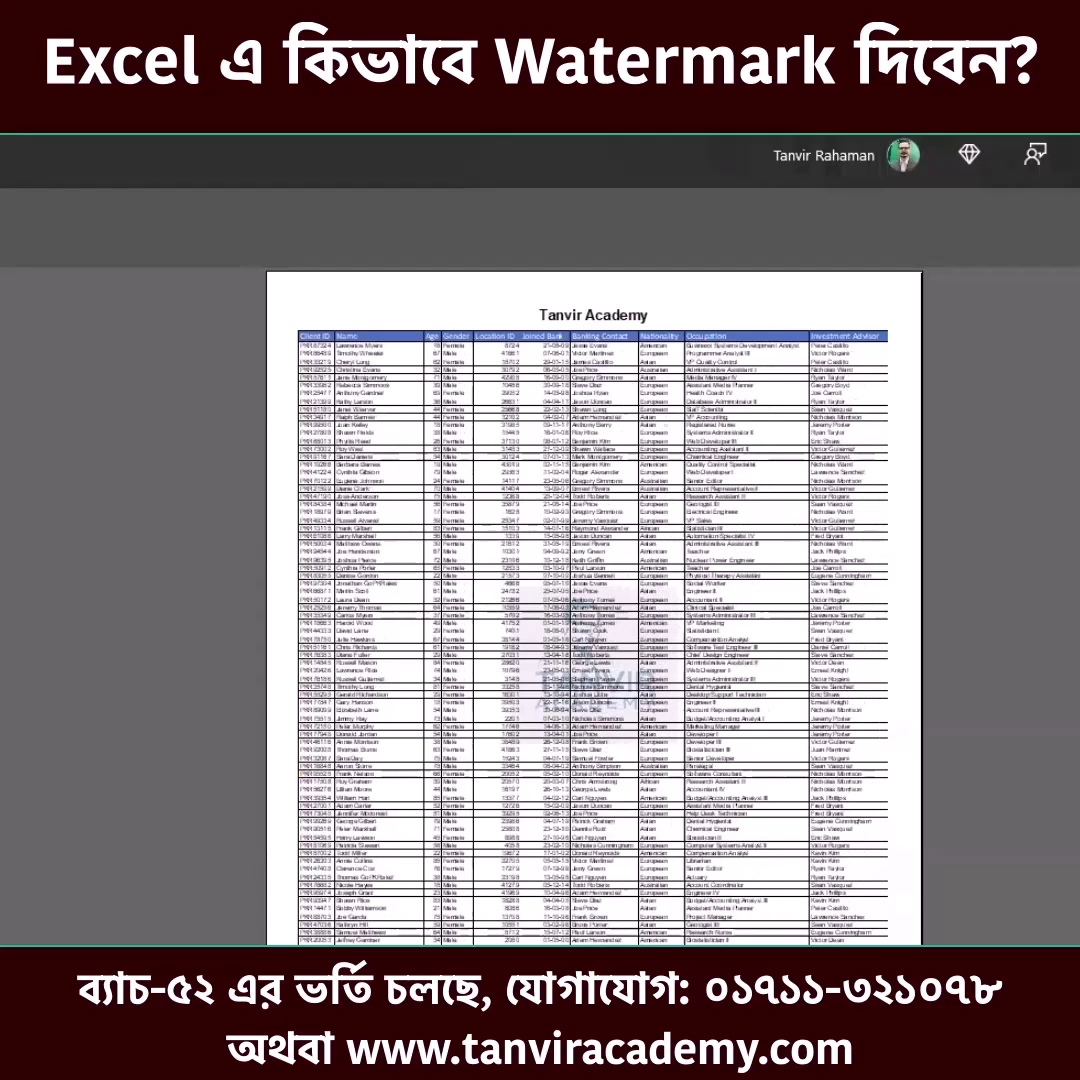
pyautogui.scroll(-1, 593, 610)
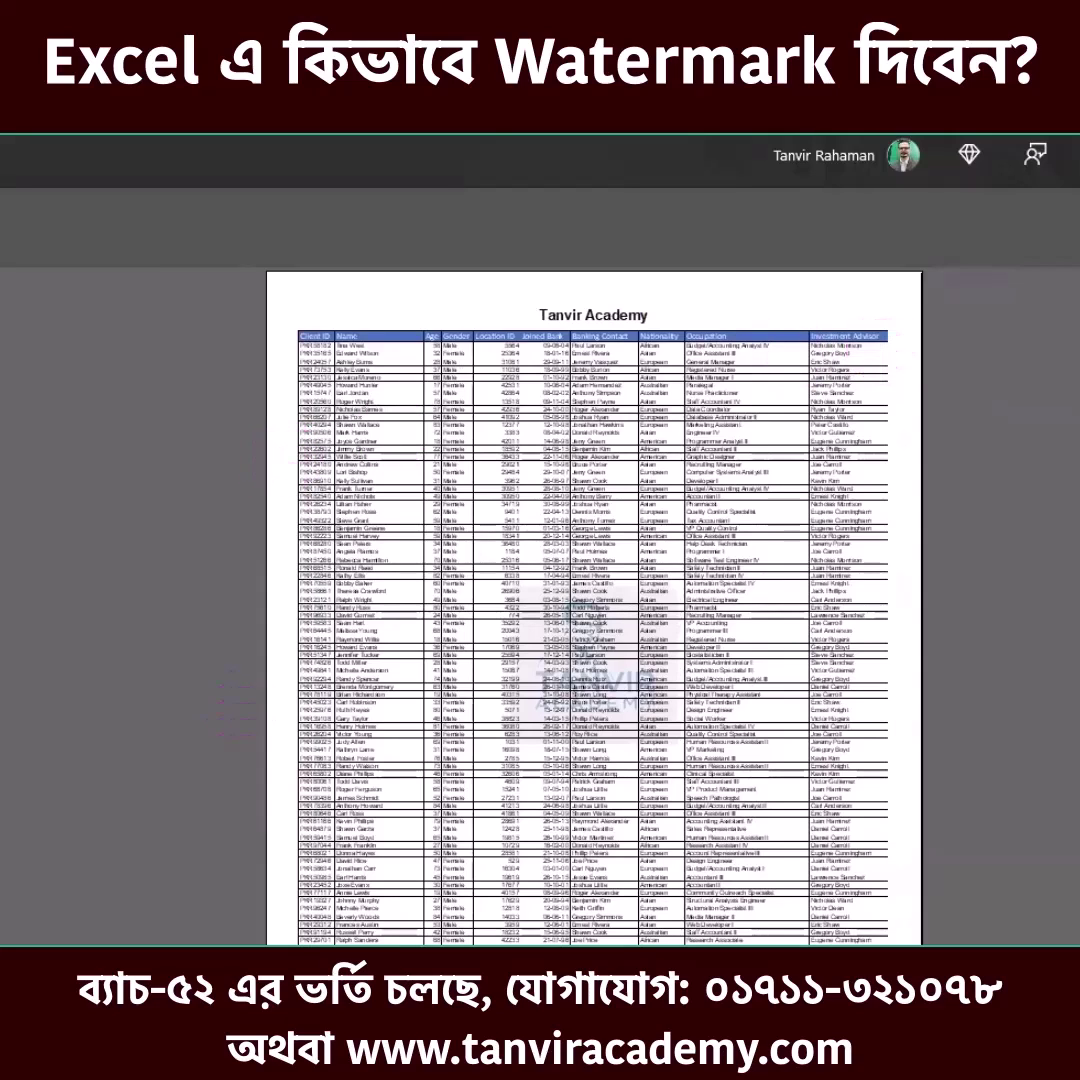
pyautogui.press('pagedown')
pyautogui.press('pagedown')
pyautogui.scroll(-1, 603, 692)
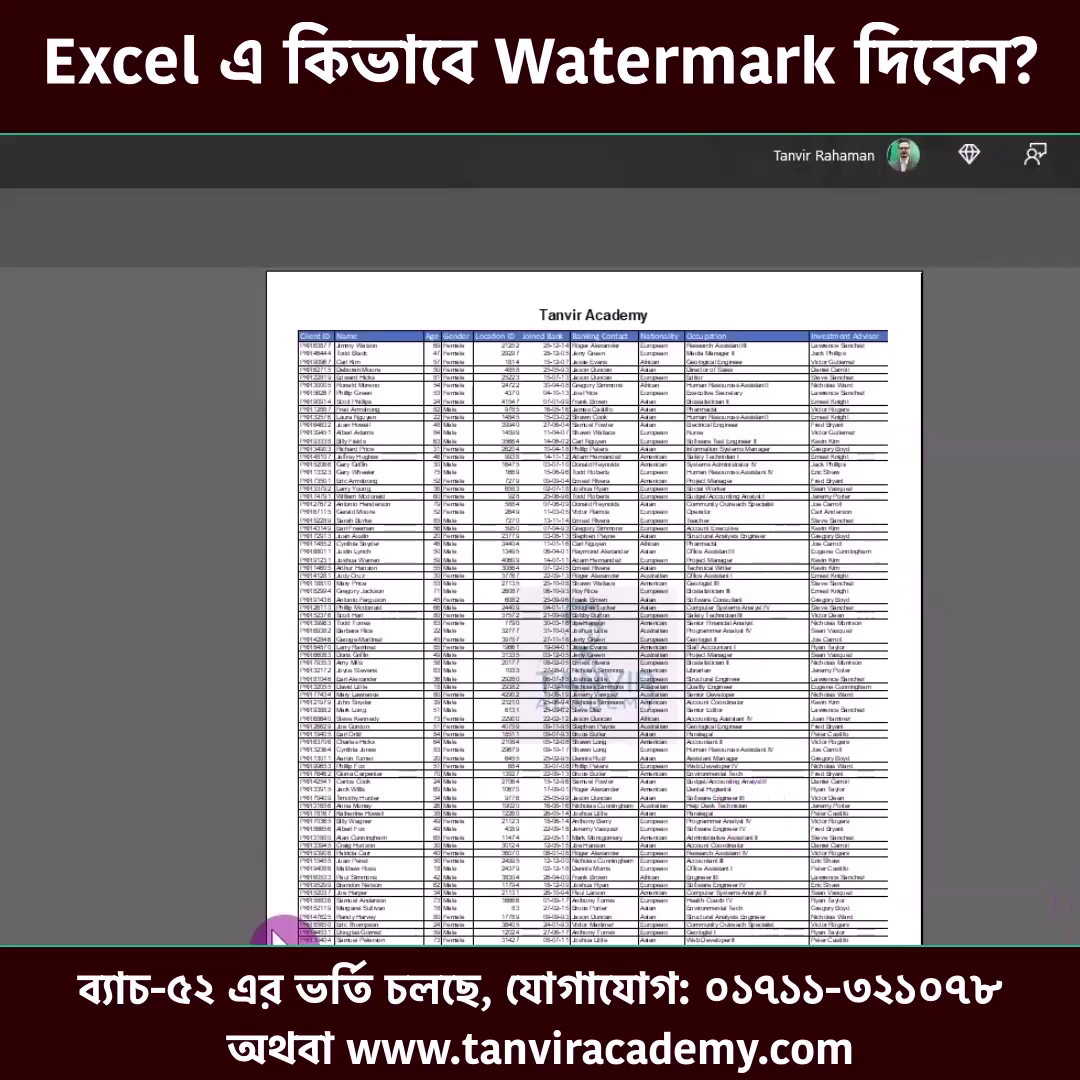
pyautogui.press('Escape')
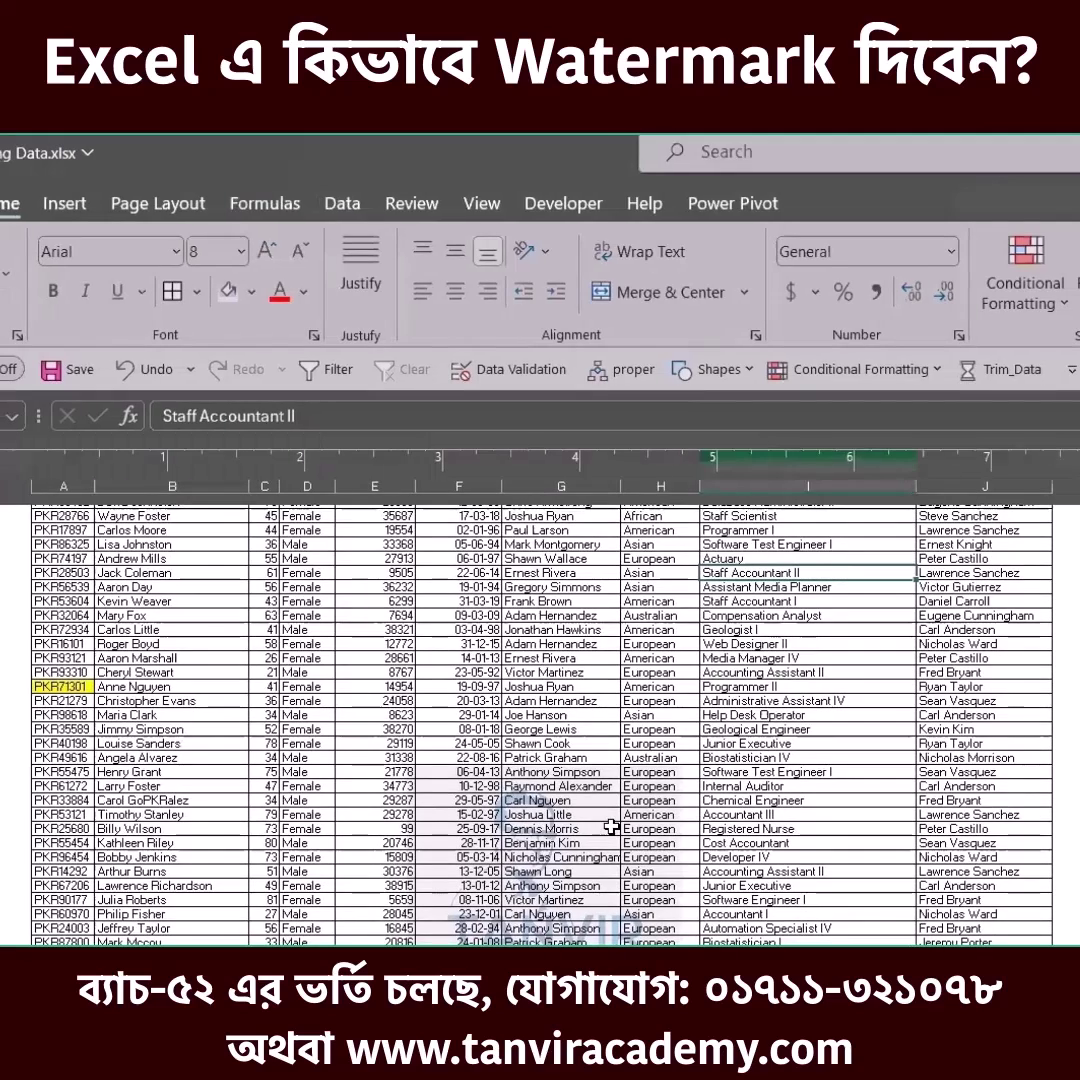